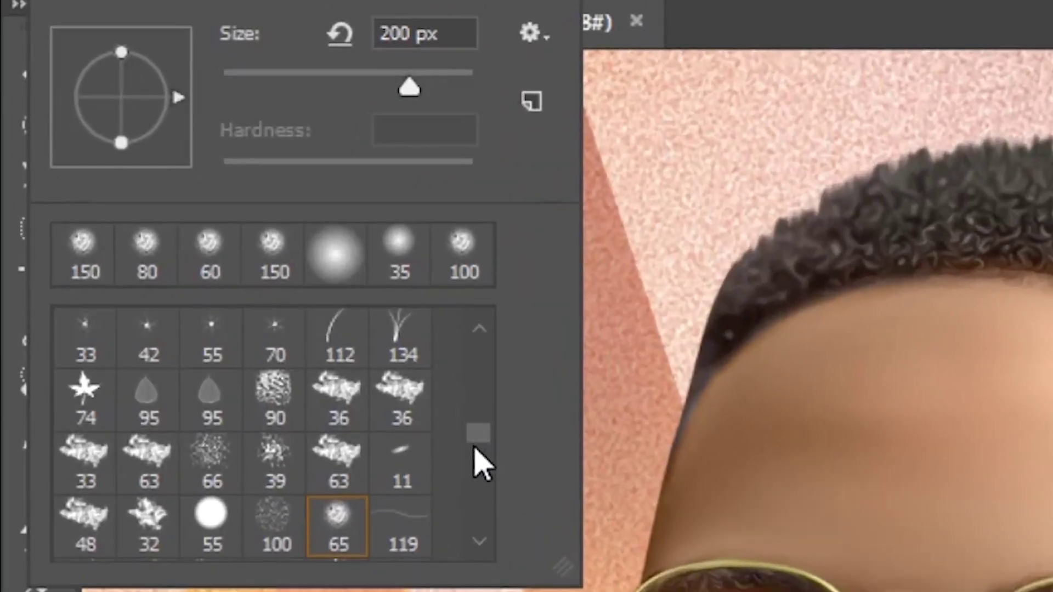
Give the Smudge tool the last soft 65 custom brush preset, resized to 175 px.
left_click(413, 440)
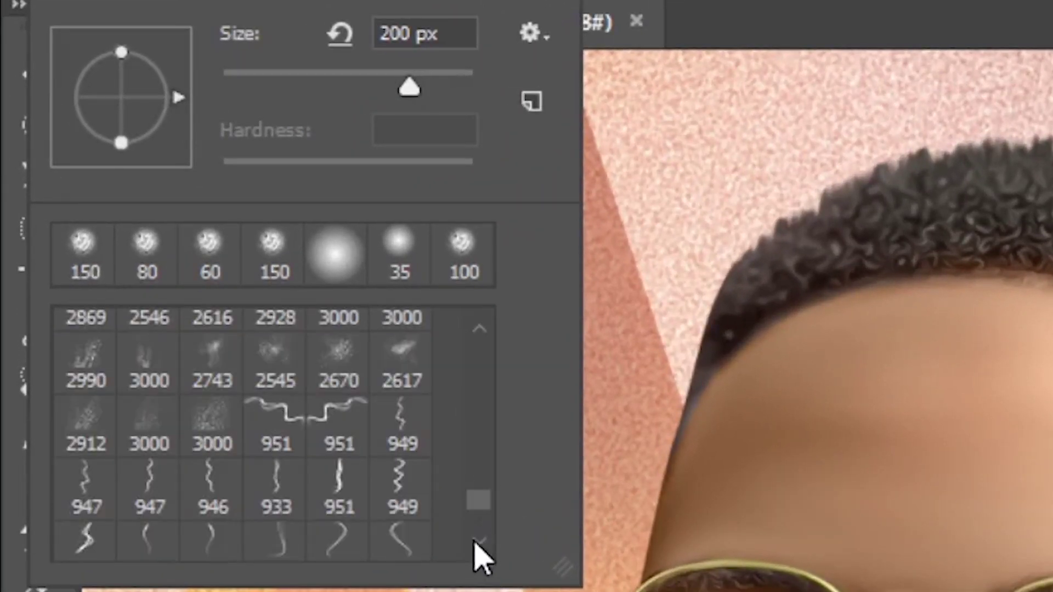
scroll(480, 529, "down", 5)
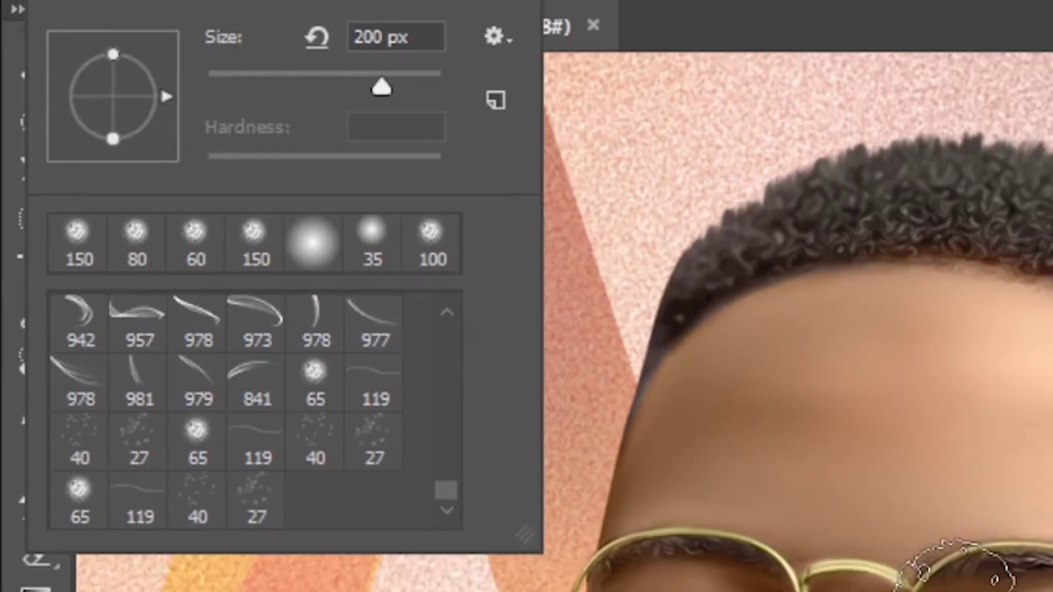
left_click(79, 496)
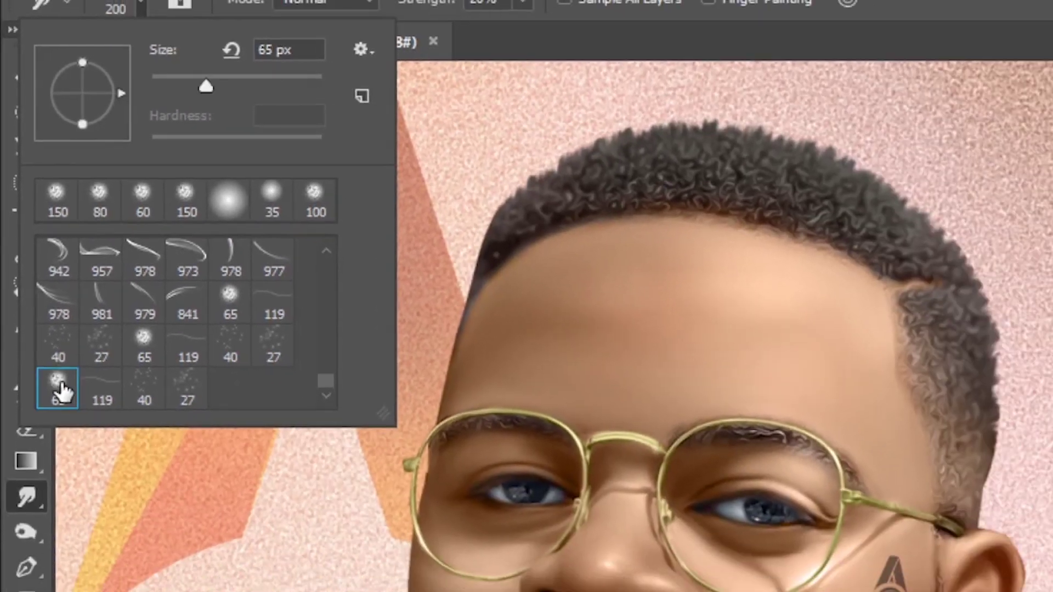
key("Return")
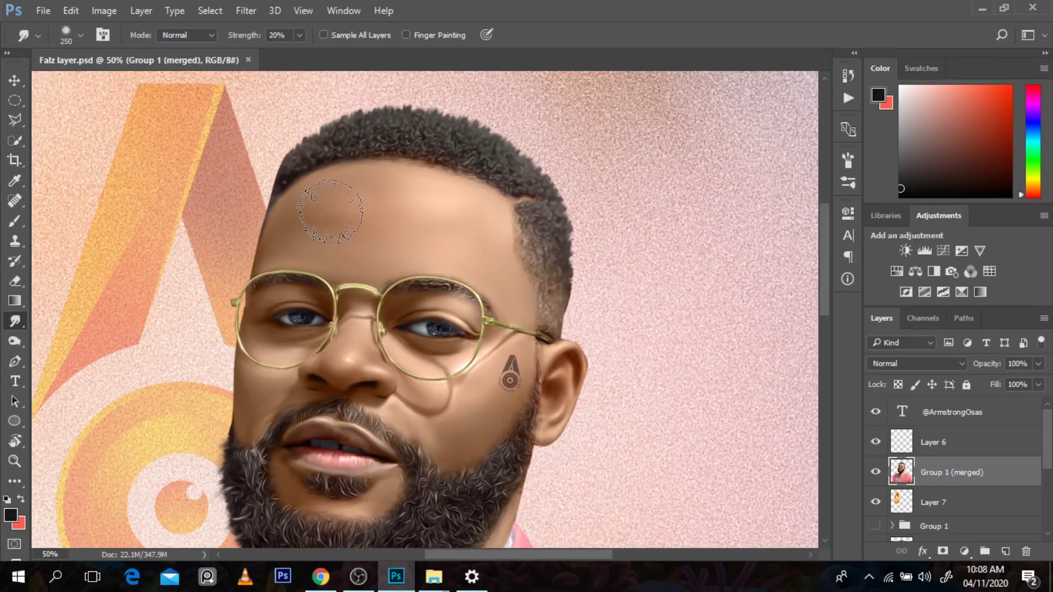
key("bracketleft")
key("bracketleft")
Drag smudge strokes at 20% strength across the curly hair on top and at the side of the head.
mouse_move(301, 164)
left_mouse_down()
mouse_move(435, 129)
mouse_move(517, 211)
mouse_move(482, 296)
mouse_move(417, 285)
left_mouse_up()
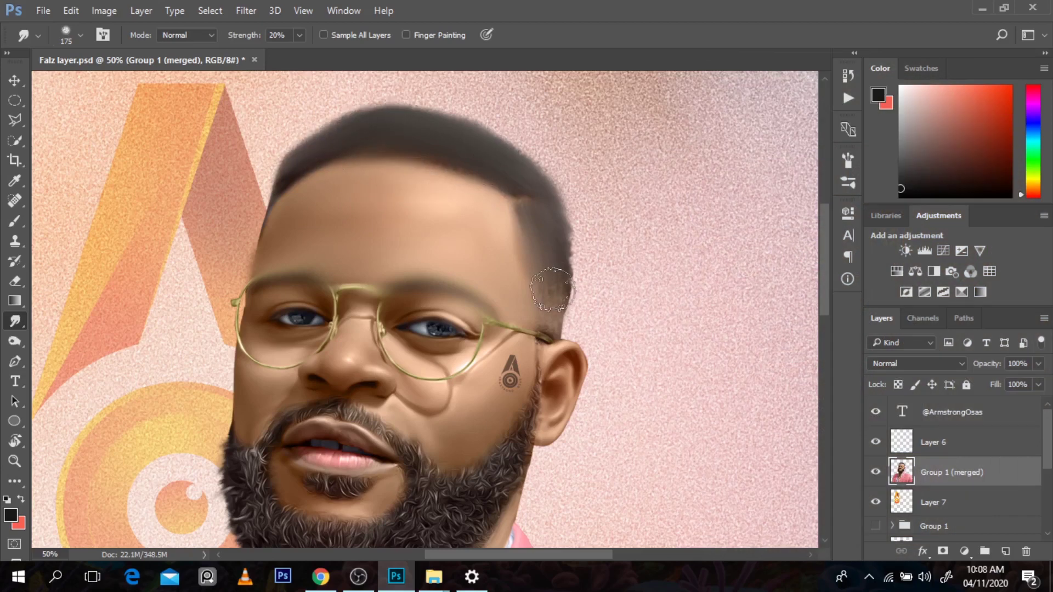
left_click_drag(340, 290, 370, 286)
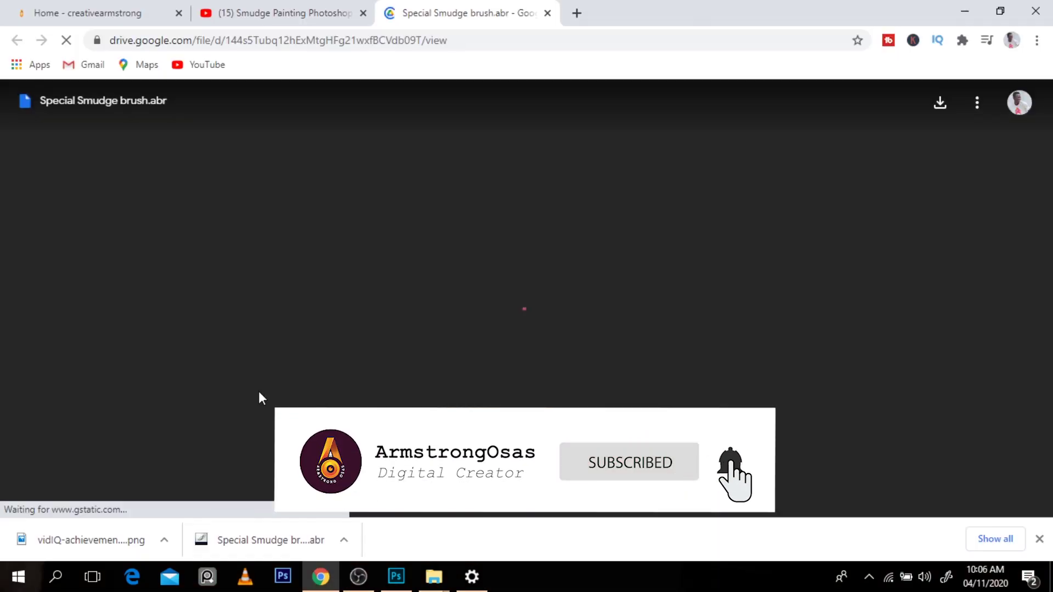
Download Special Smudge brush.abr from the Drive preview and reveal it with Show in folder.
left_click(501, 303)
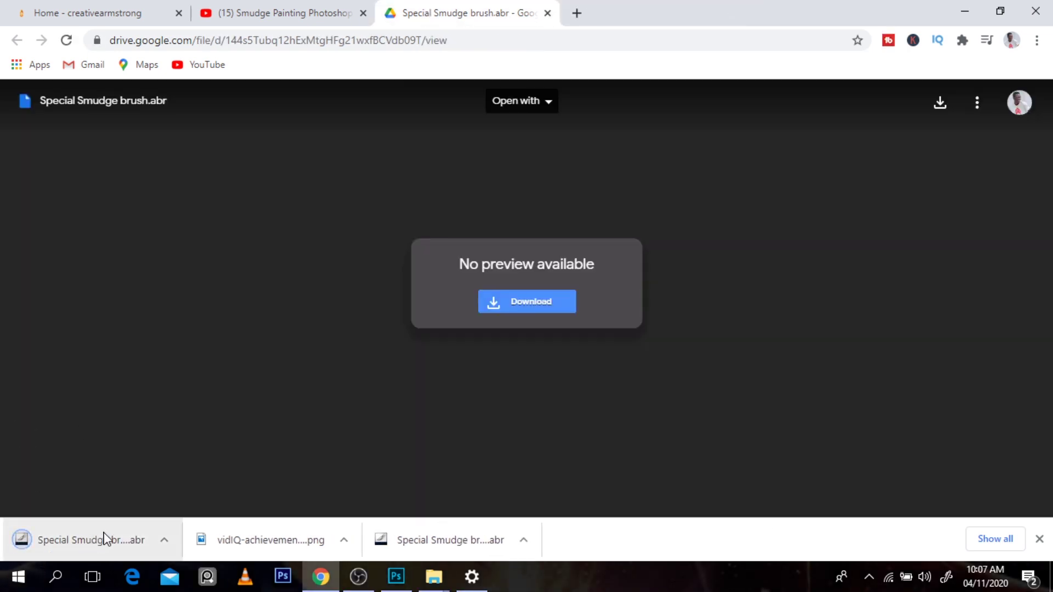
left_click(164, 540)
left_click(195, 494)
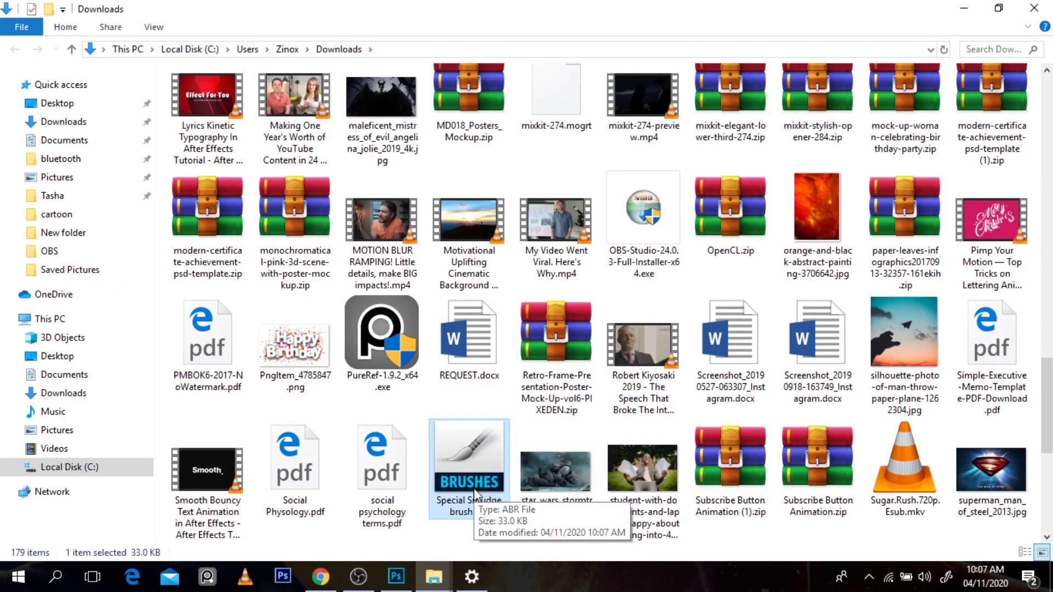
Try opening Special Smudge brush.abr with WinRAR archiver and dismiss the unknown-format error.
right_click(482, 502)
mouse_move(384, 228)
left_click(570, 250)
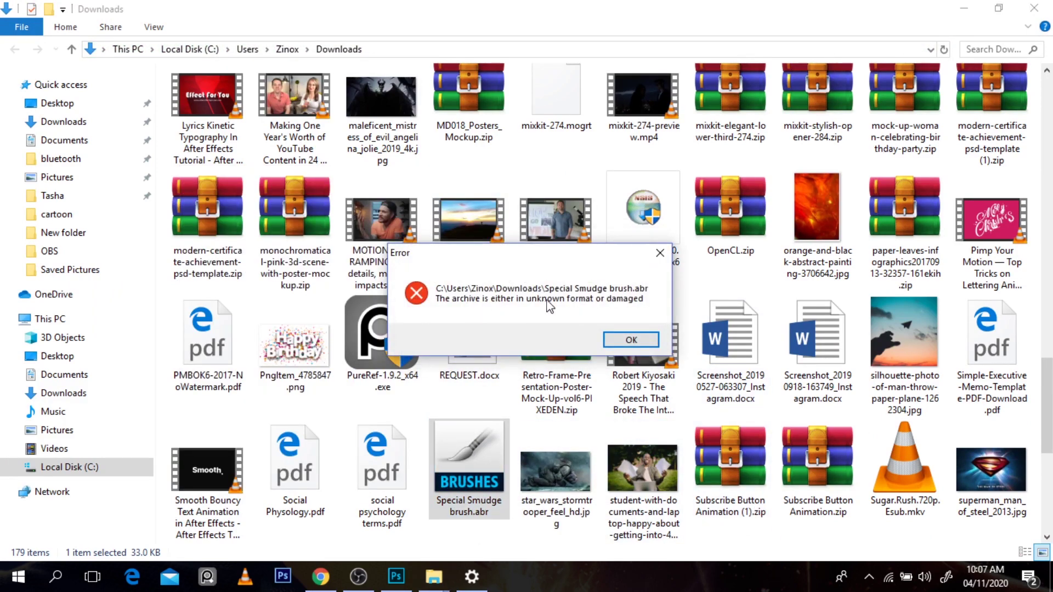
key("Return")
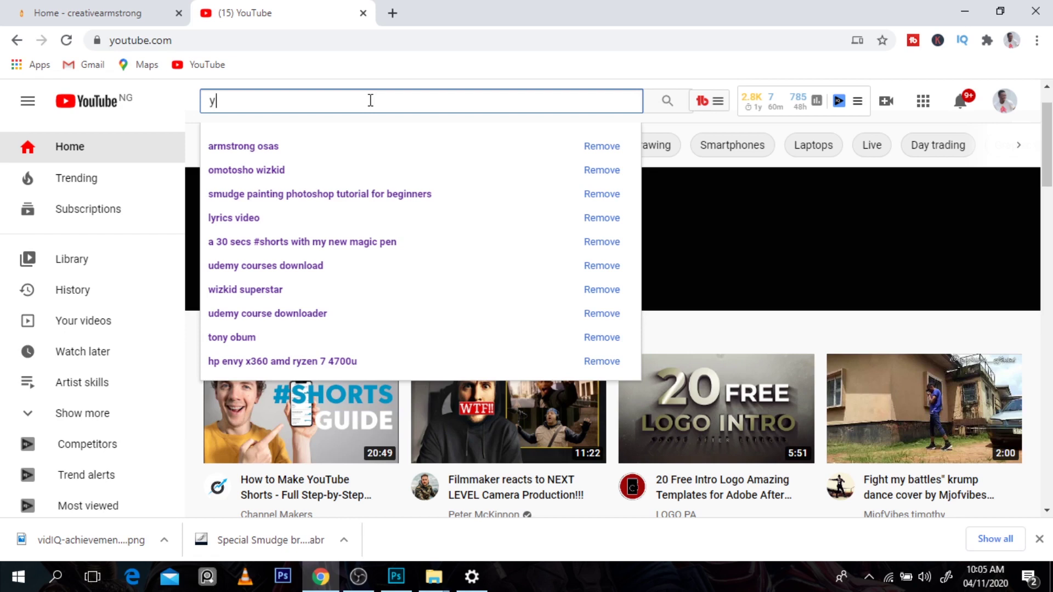
Search YouTube for the tutorial creator's channel and scroll down to the Smudge Painting time-lapse.
key("BackSpace")
type("ar")
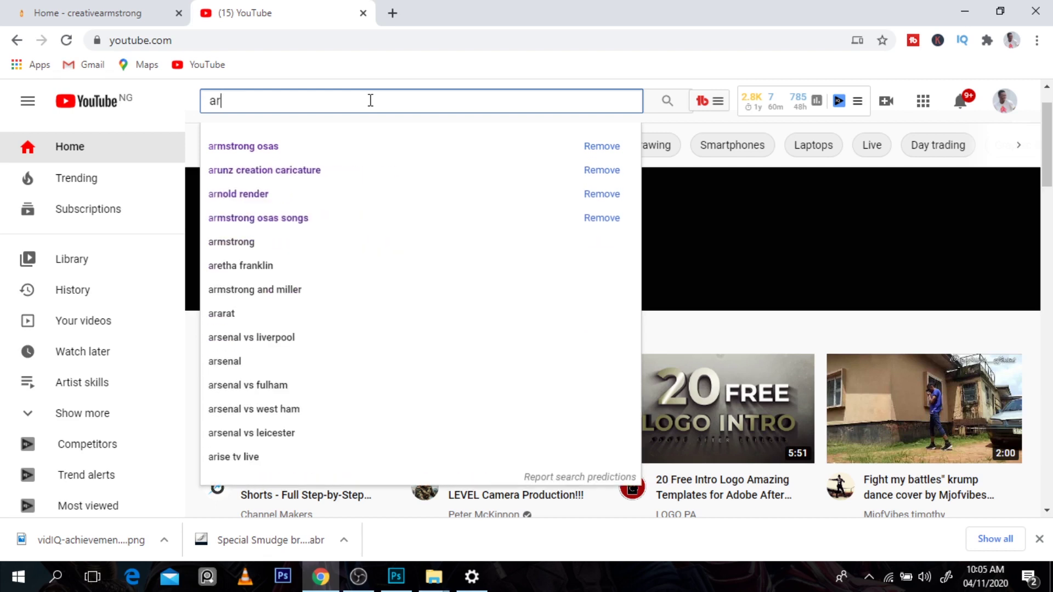
type("mstrong")
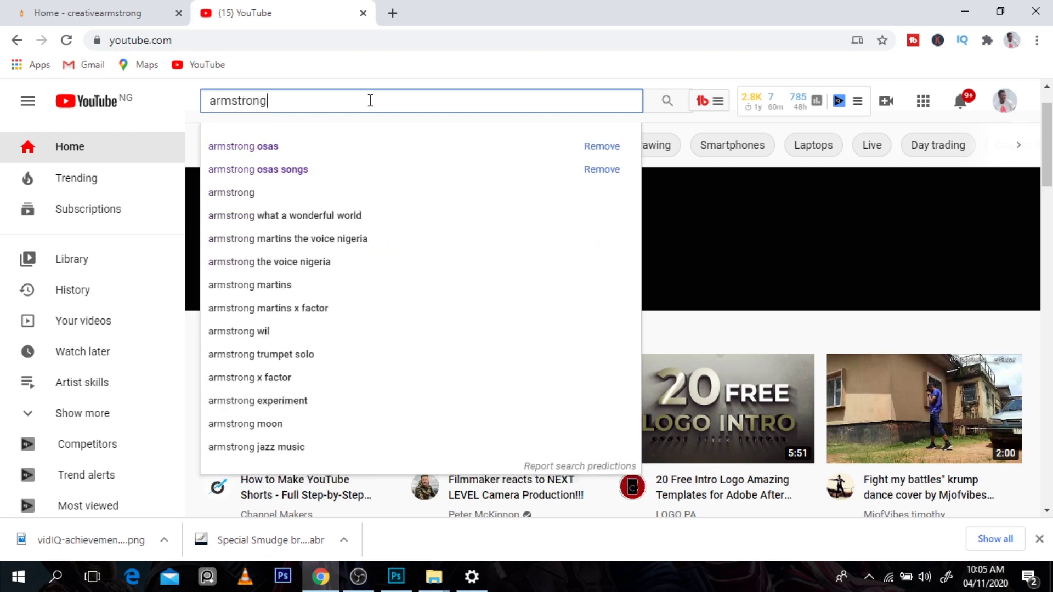
left_click(309, 152)
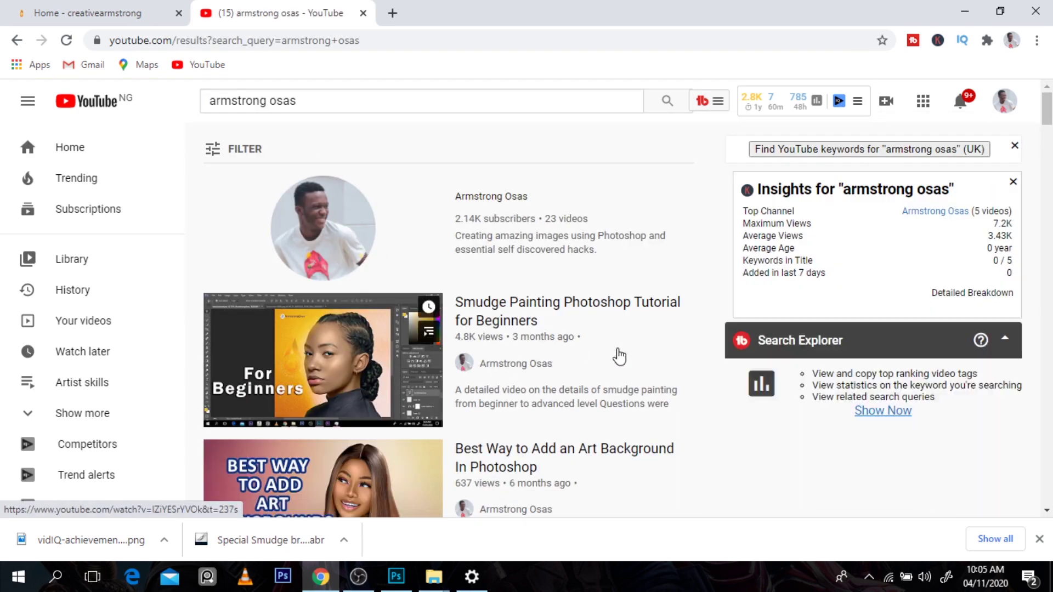
scroll(1046, 118, "down", 2)
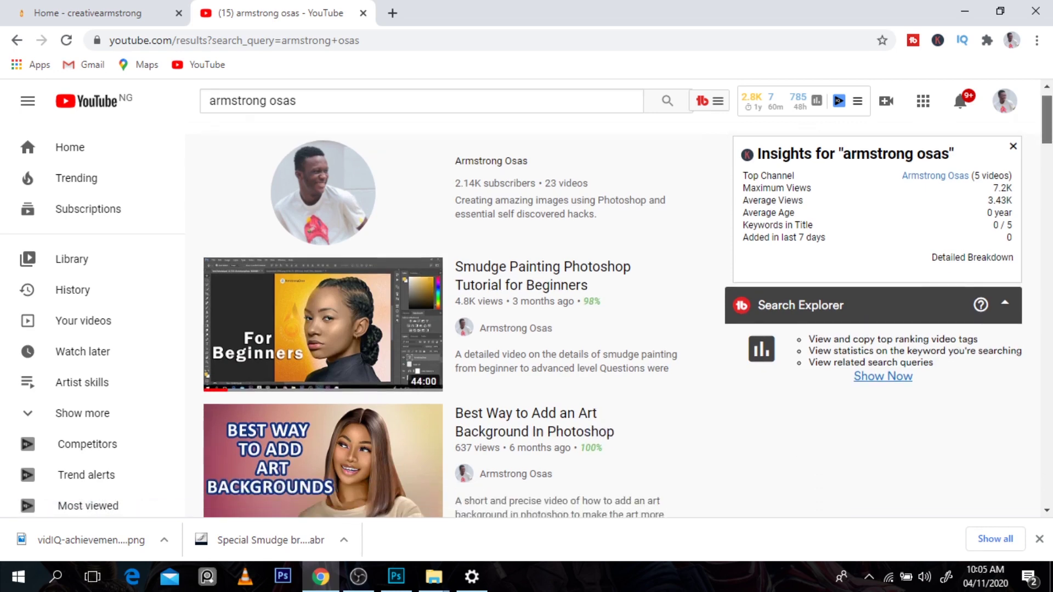
scroll(627, 304, "down", 6)
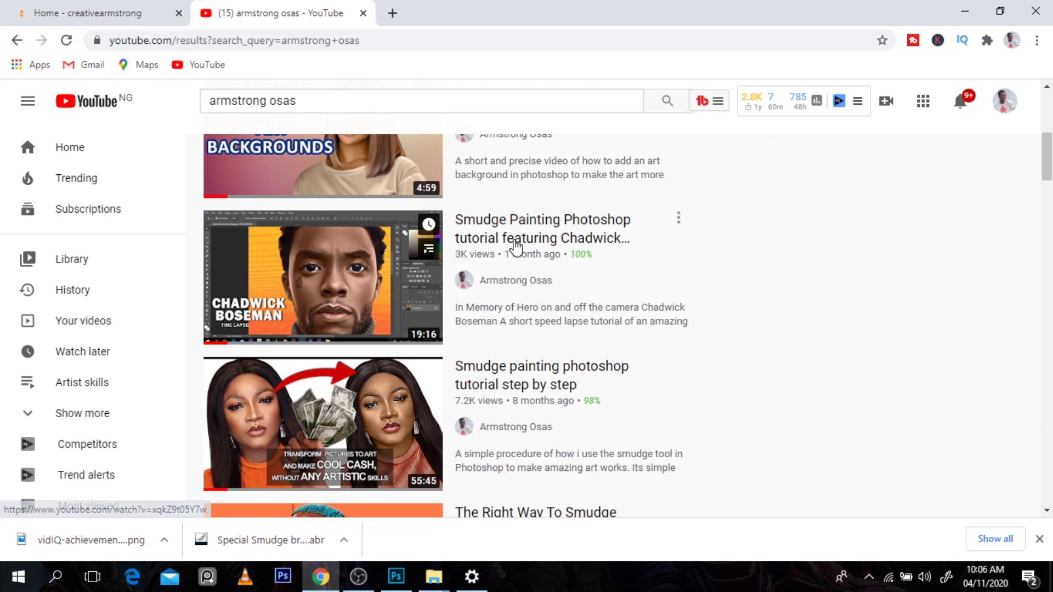
Open the Smudge Painting time-lapse tutorial video and highlight part of its title.
mouse_move(399, 265)
left_click(546, 230)
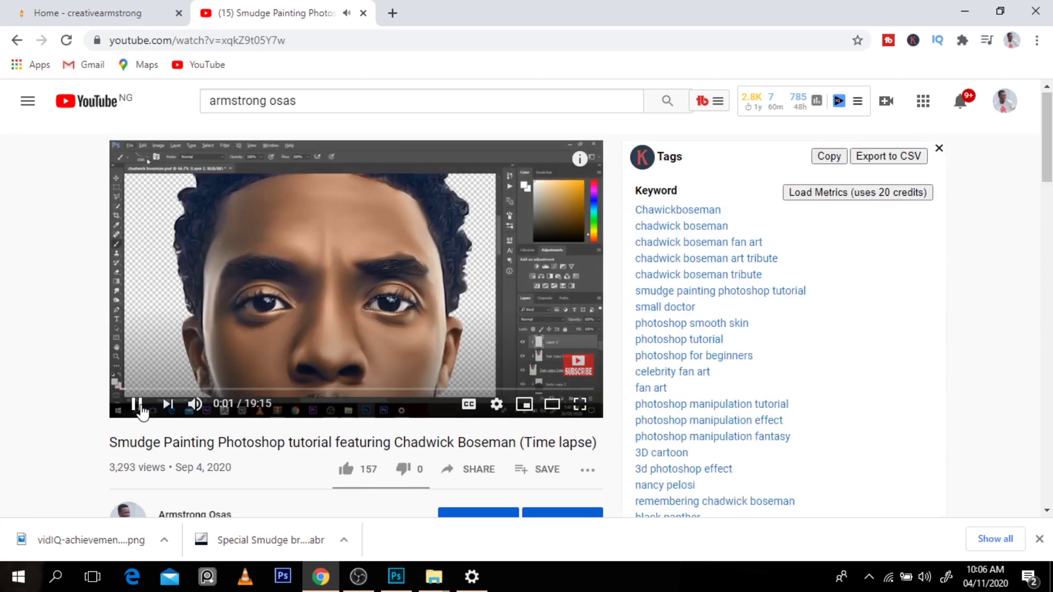
left_click_drag(1046, 158, 448, 129)
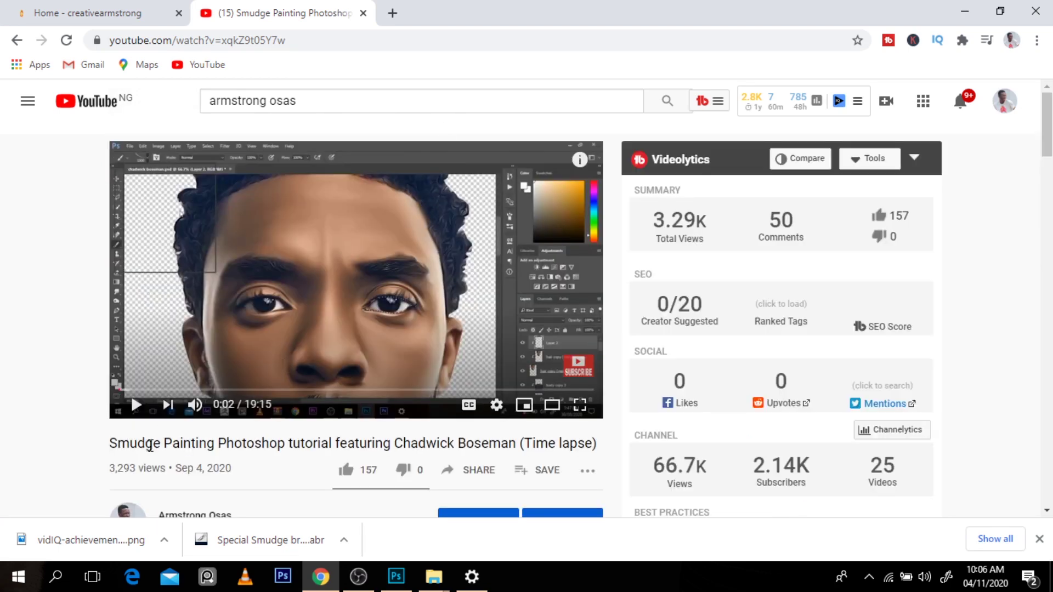
left_click_drag(246, 443, 145, 443)
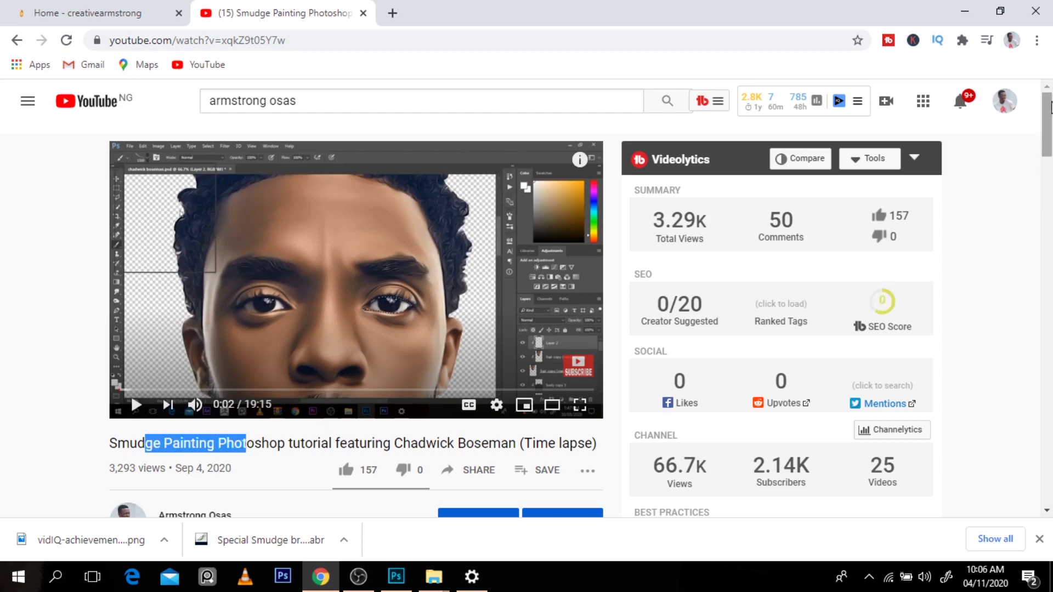
Expand the video description with SHOW MORE and follow its drive.google.com custom brush link.
scroll(1048, 115, "down", 5)
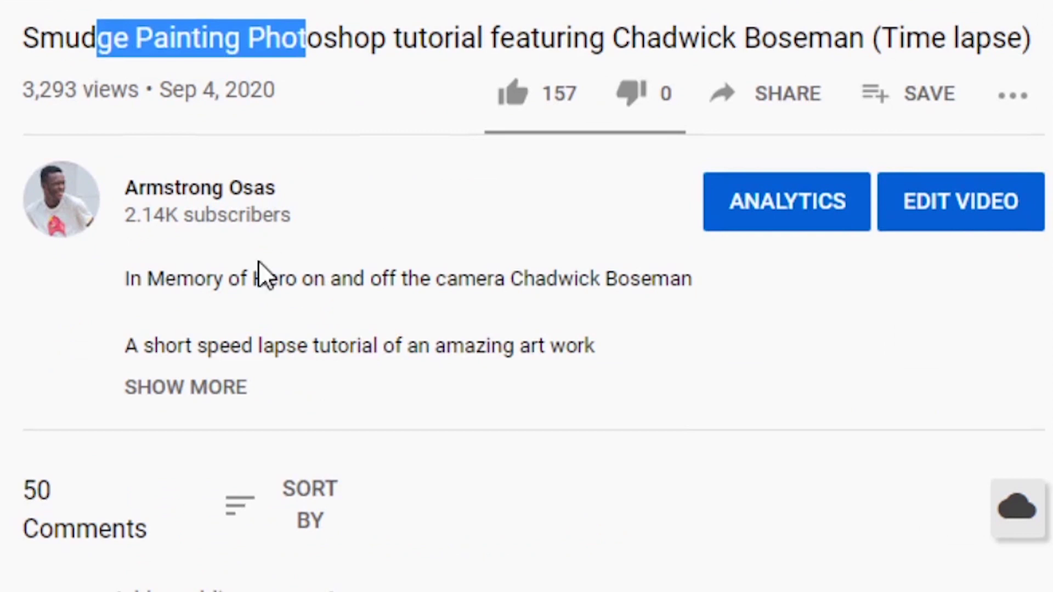
left_click_drag(129, 279, 652, 287)
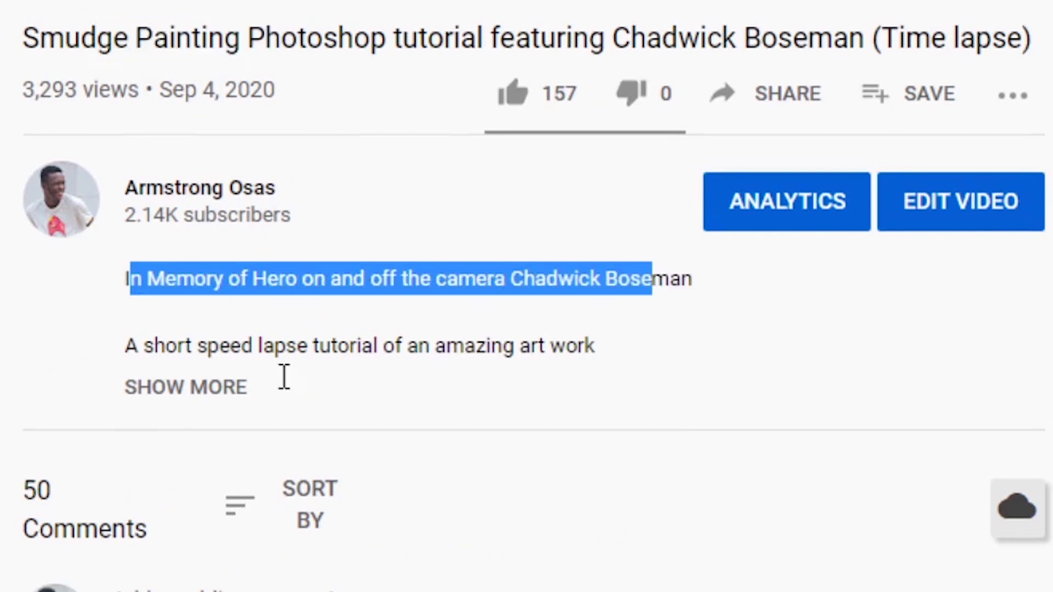
left_click(165, 390)
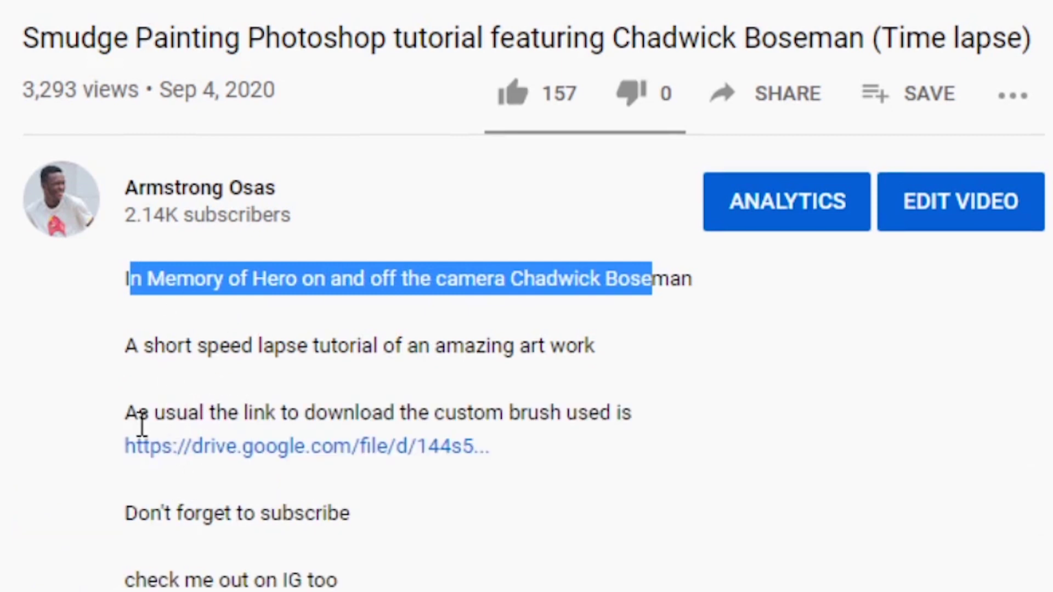
left_click_drag(131, 415, 621, 406)
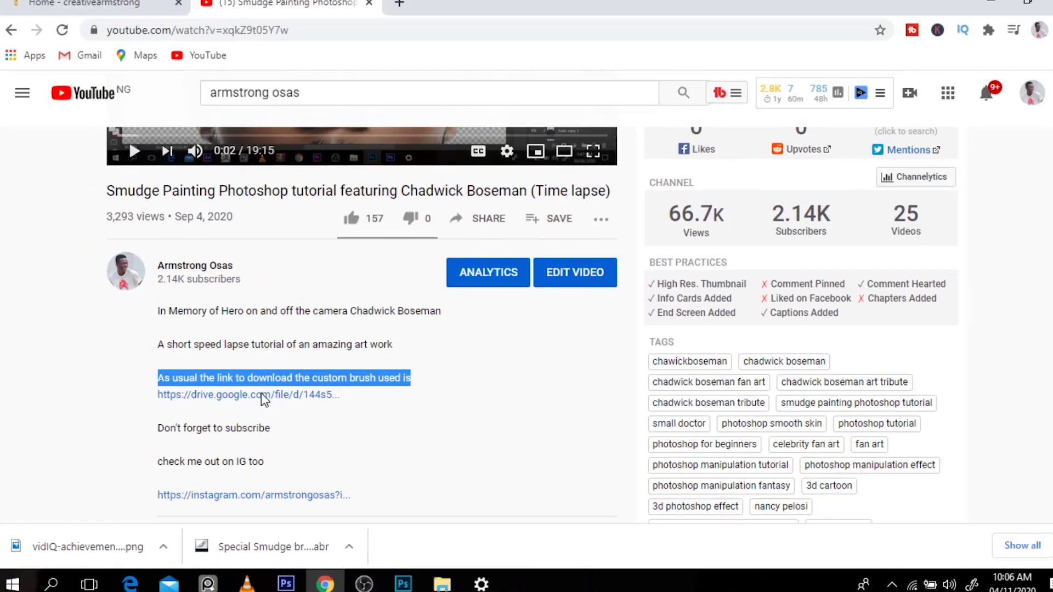
left_click(376, 448)
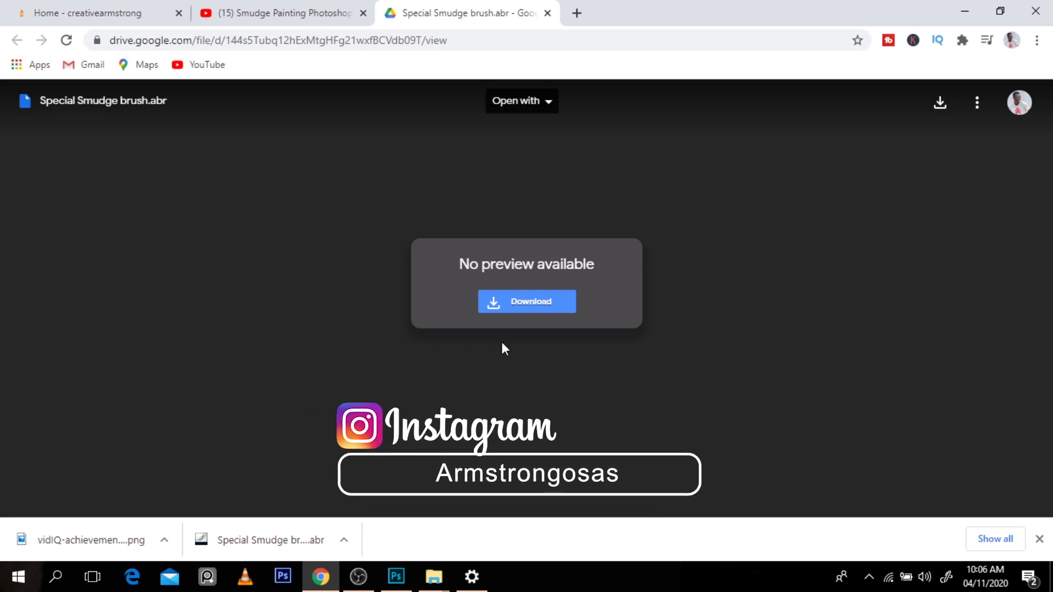
Download Special Smudge brush.abr again and reveal the 33.0 KB file in Downloads.
left_click(501, 301)
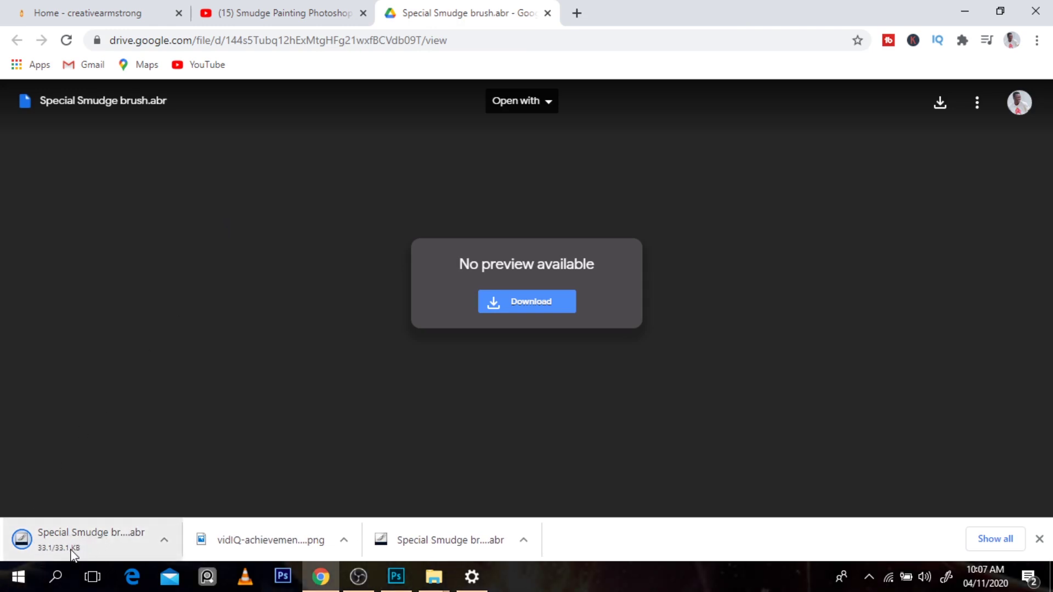
left_click(165, 542)
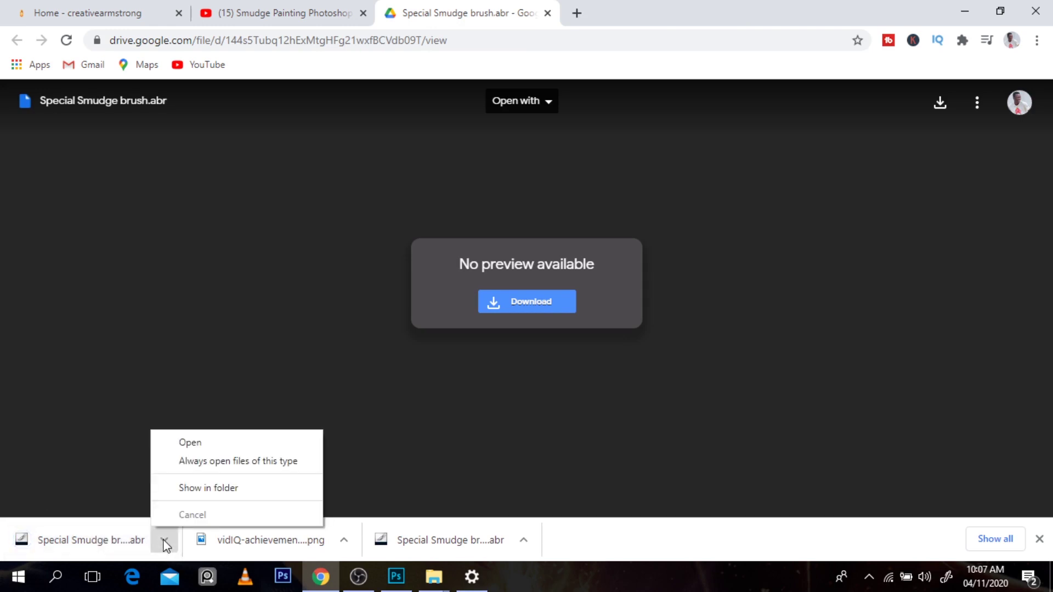
left_click(195, 493)
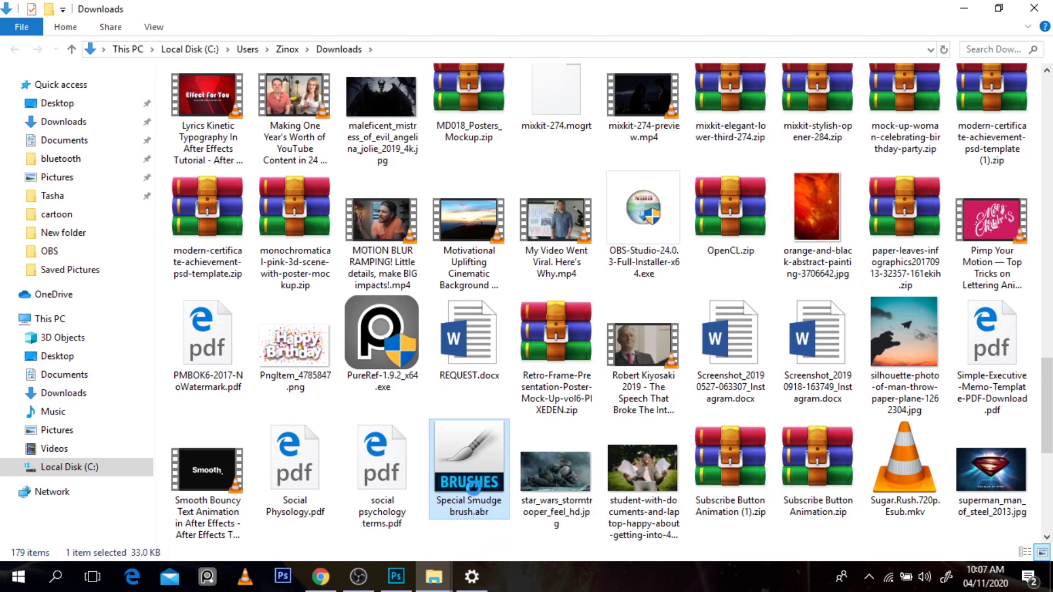
right_click(475, 495)
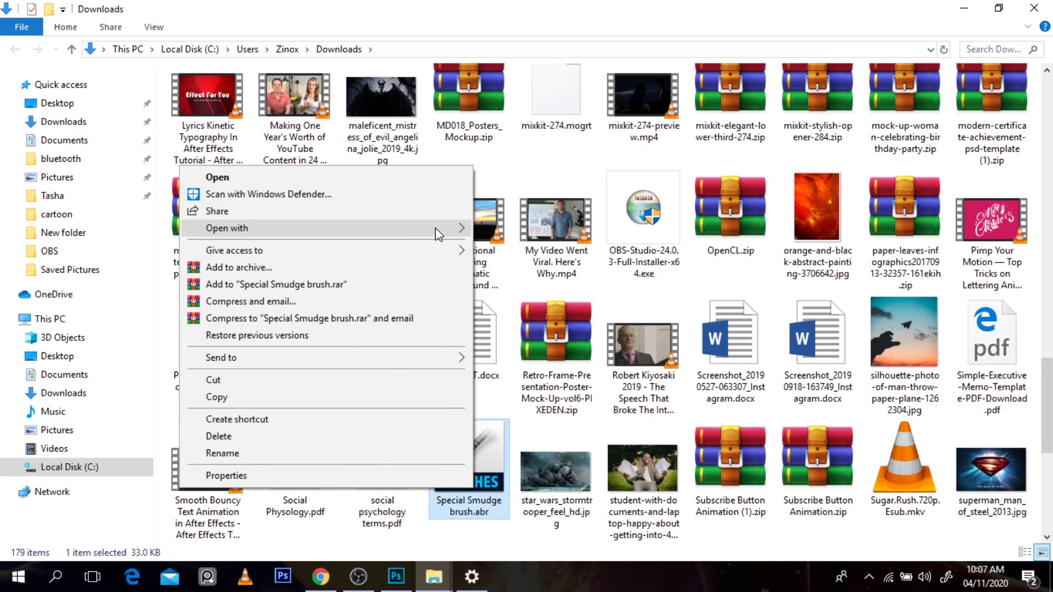
mouse_move(439, 234)
left_click(489, 247)
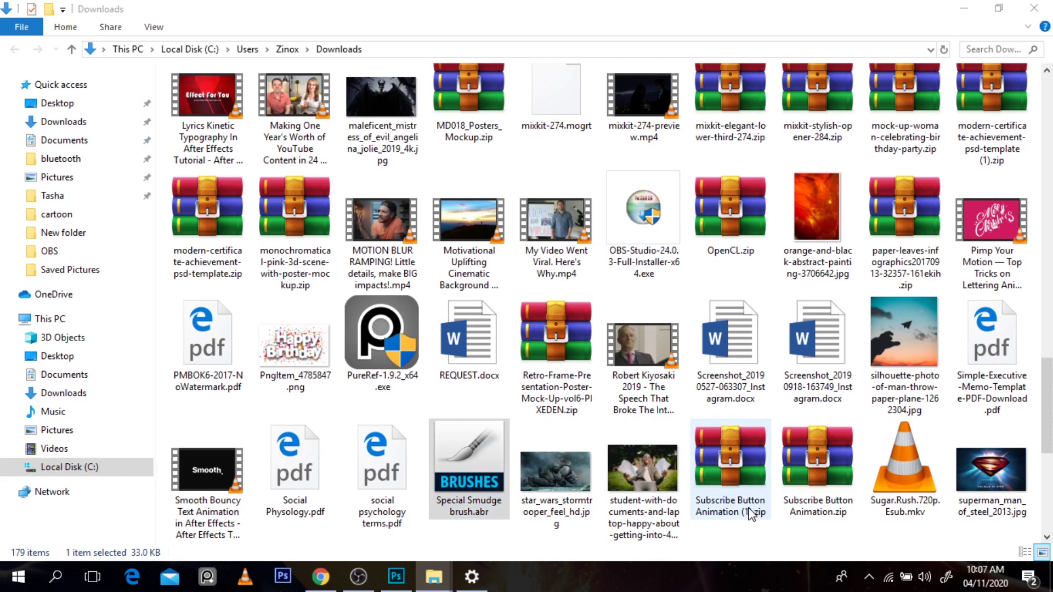
key("Return")
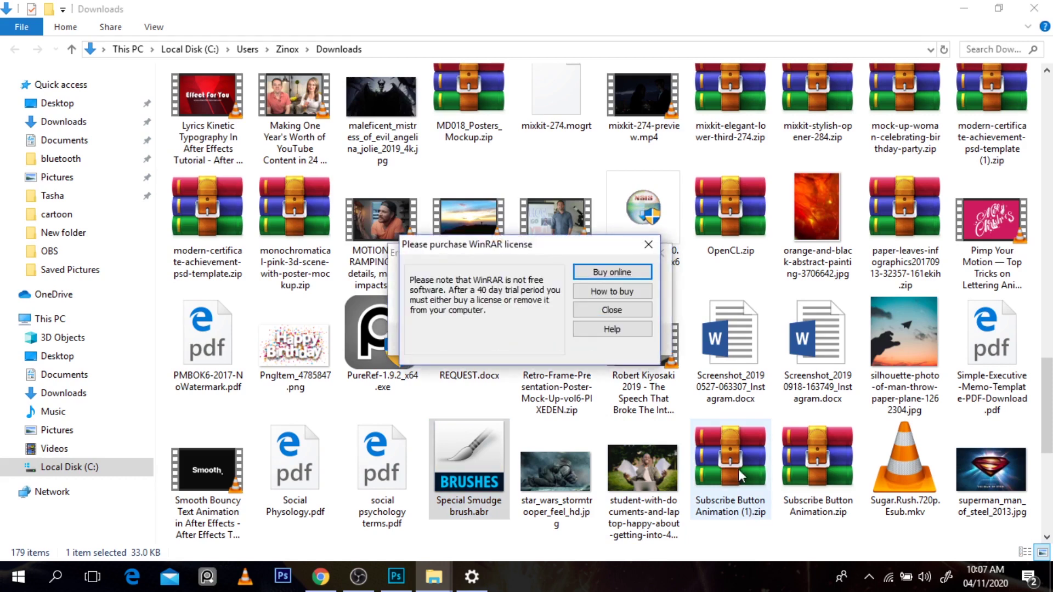
left_click(651, 248)
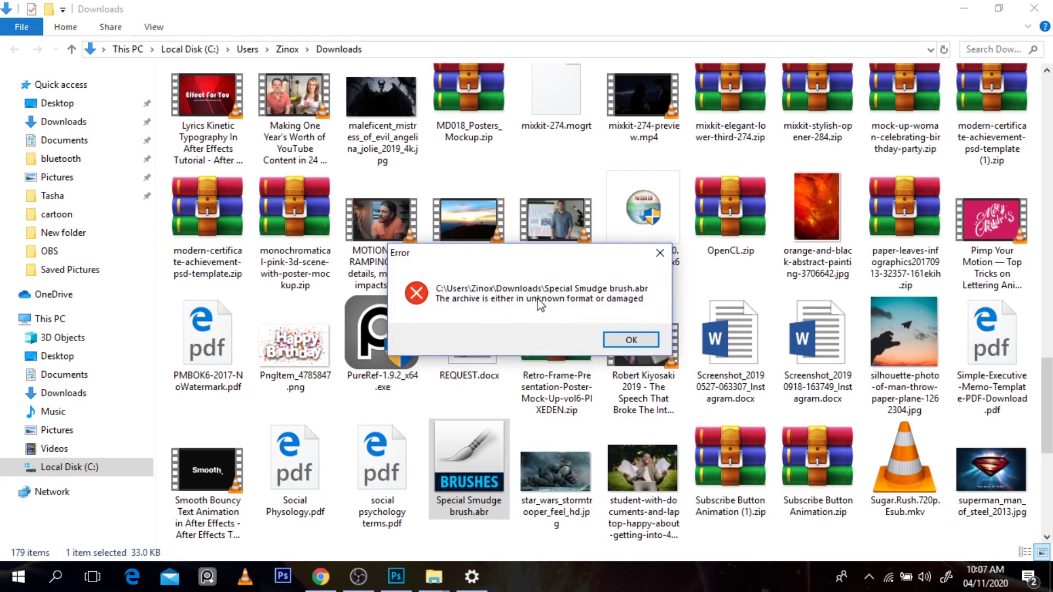
left_click(614, 335)
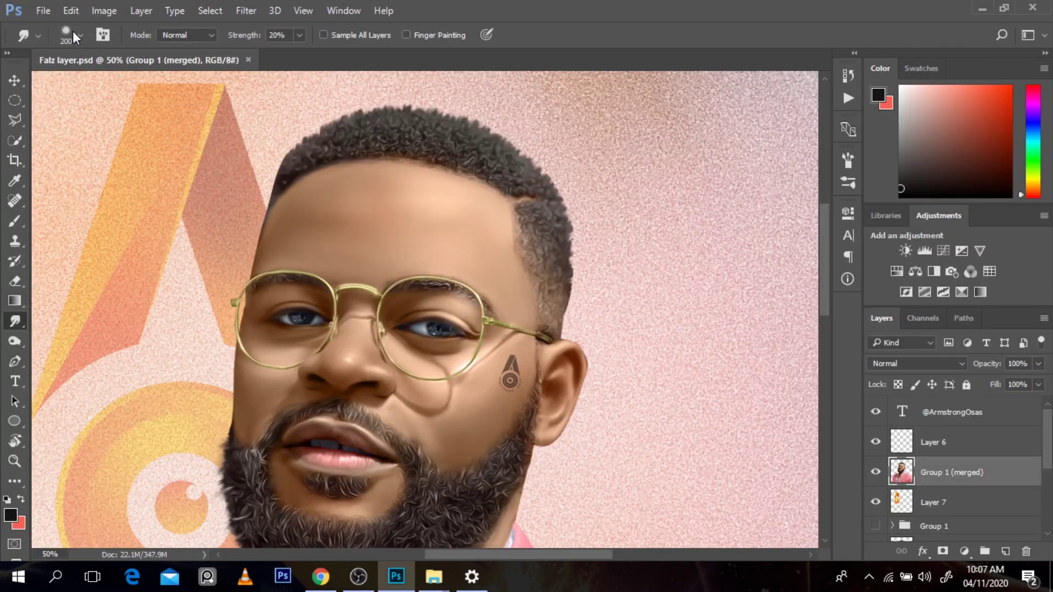
Choose the 65 px Smoothing Smudge Brush preset from the bottom of the Brush Preset picker.
left_click(80, 35)
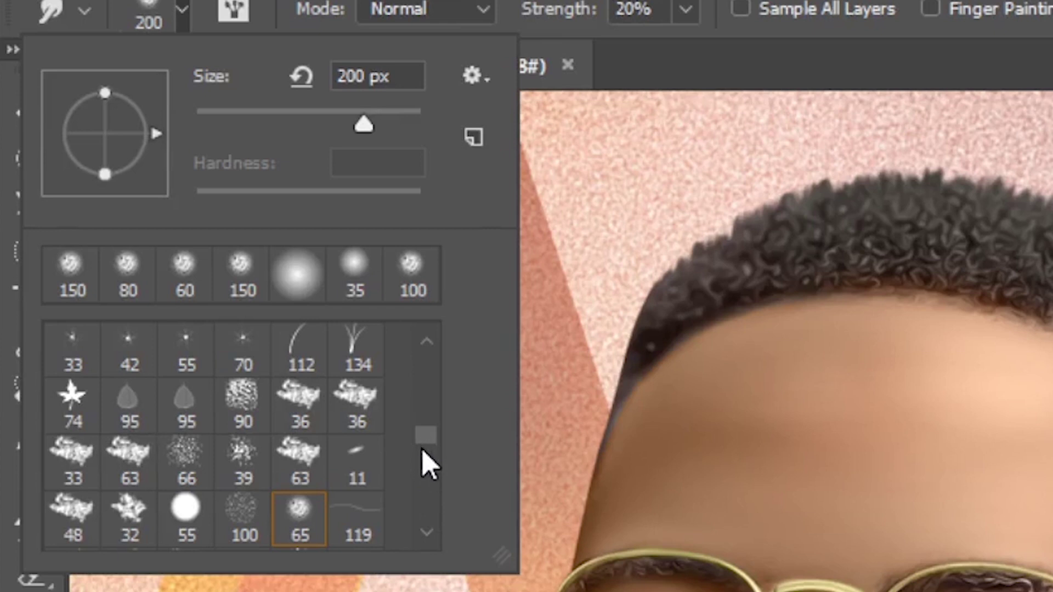
scroll(425, 541, "down", 10)
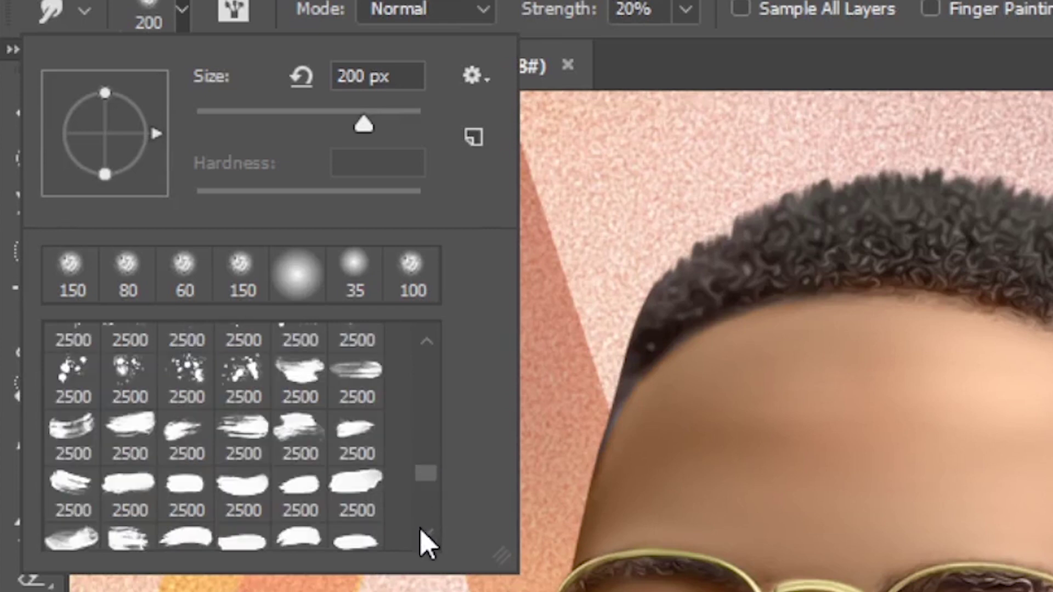
scroll(431, 480, "up", 5)
scroll(429, 488, "up", 3)
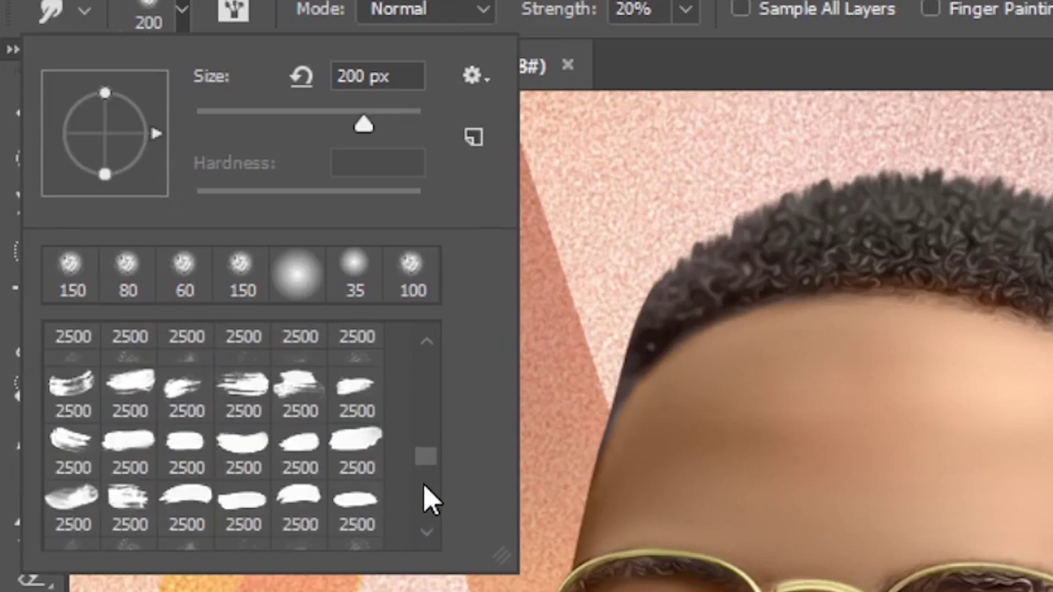
scroll(428, 510, "down", 4)
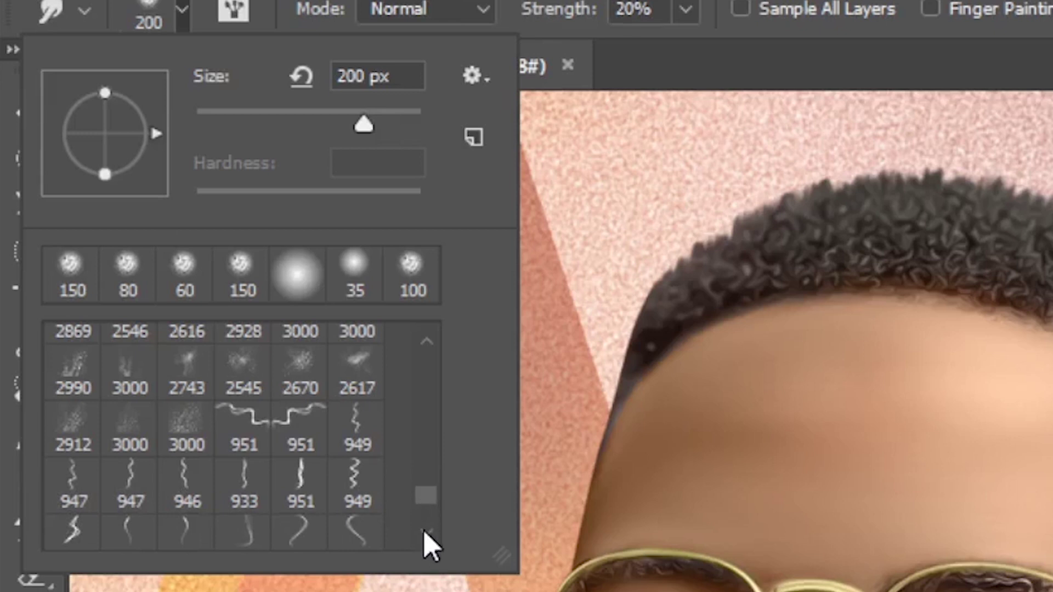
scroll(429, 547, "down", 3)
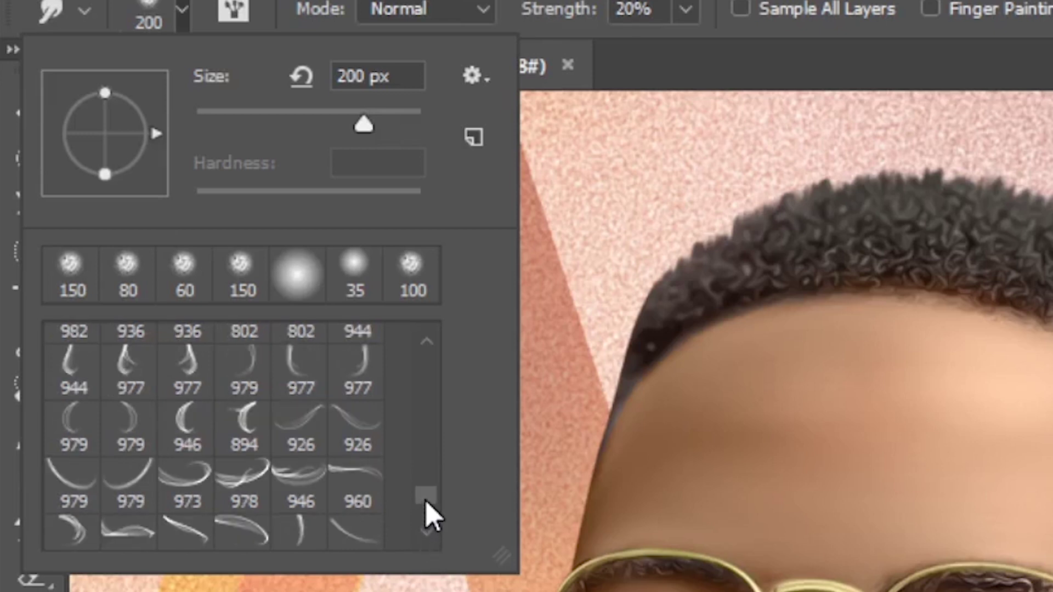
scroll(430, 521, "down", 4)
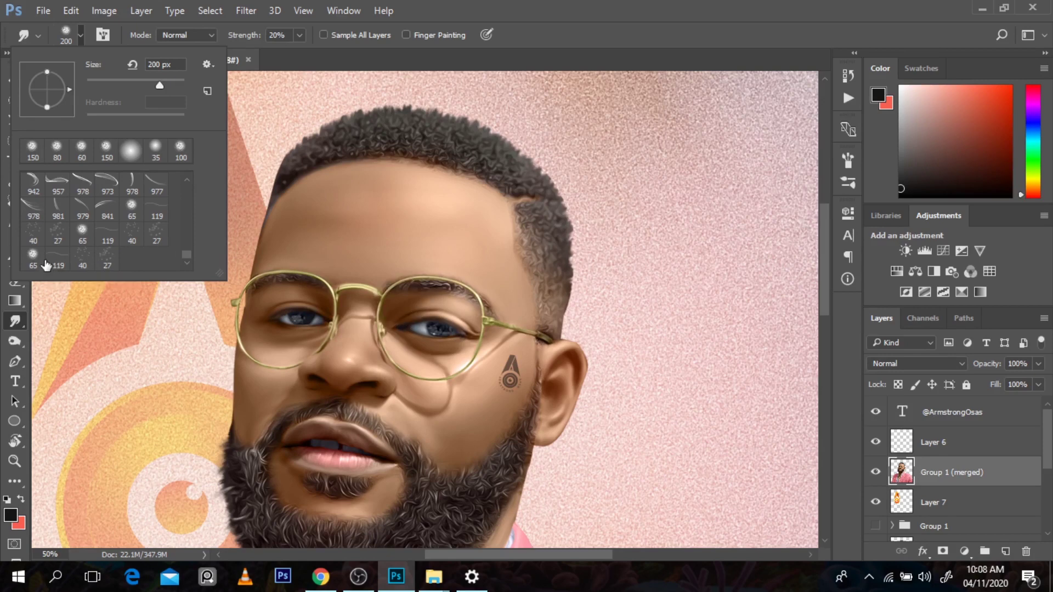
double_click(34, 260)
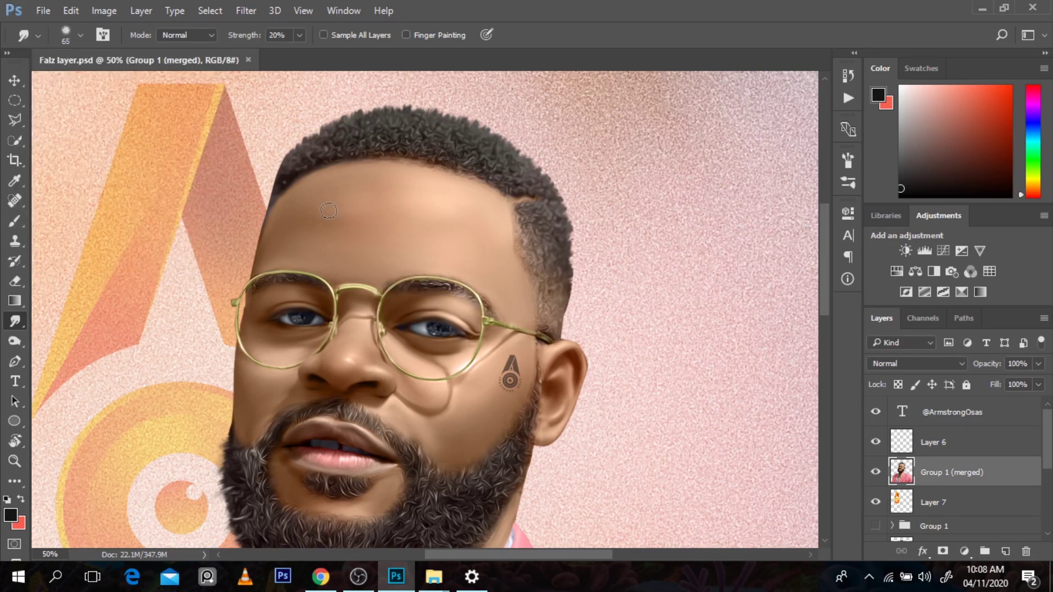
Set the brush to 175 px and smudge the hairline, right temple and skin between the brows.
key("bracketleft")
mouse_move(379, 152)
left_mouse_down()
mouse_move(473, 156)
mouse_move(366, 144)
mouse_move(443, 142)
mouse_move(361, 143)
mouse_move(444, 135)
mouse_move(497, 169)
mouse_move(417, 151)
mouse_move(428, 142)
mouse_move(324, 166)
mouse_move(335, 147)
mouse_move(279, 188)
mouse_move(385, 138)
mouse_move(361, 130)
mouse_move(440, 123)
mouse_move(519, 182)
mouse_move(493, 162)
mouse_move(539, 180)
mouse_move(555, 221)
mouse_move(524, 236)
mouse_move(547, 318)
mouse_move(466, 286)
mouse_move(479, 304)
mouse_move(374, 289)
mouse_move(477, 291)
mouse_move(435, 273)
mouse_move(392, 281)
left_mouse_up()
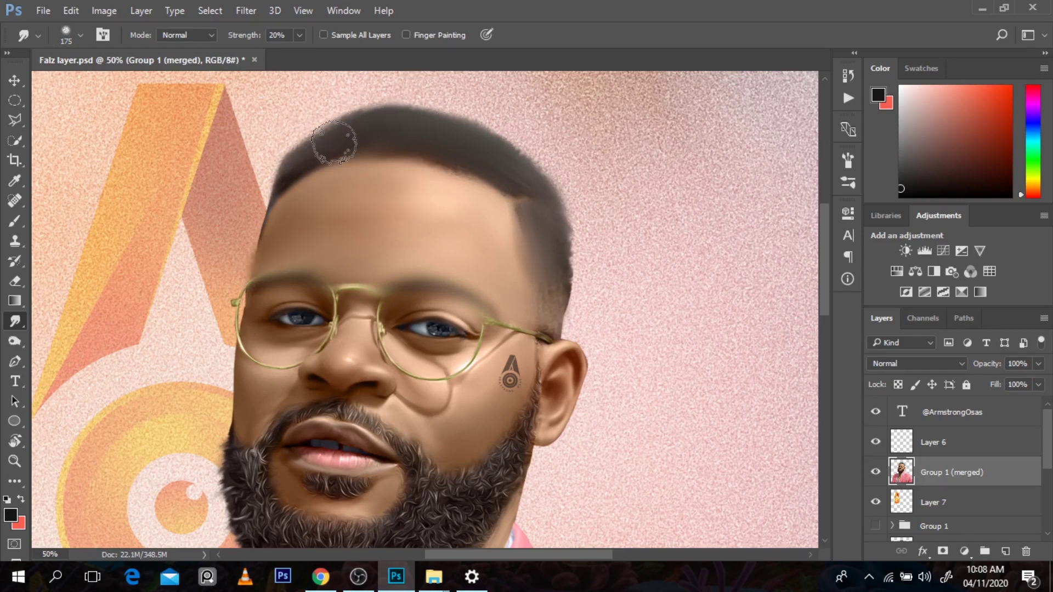
mouse_move(451, 192)
left_mouse_down()
mouse_move(450, 154)
mouse_move(537, 176)
mouse_move(486, 132)
mouse_move(543, 164)
left_mouse_up()
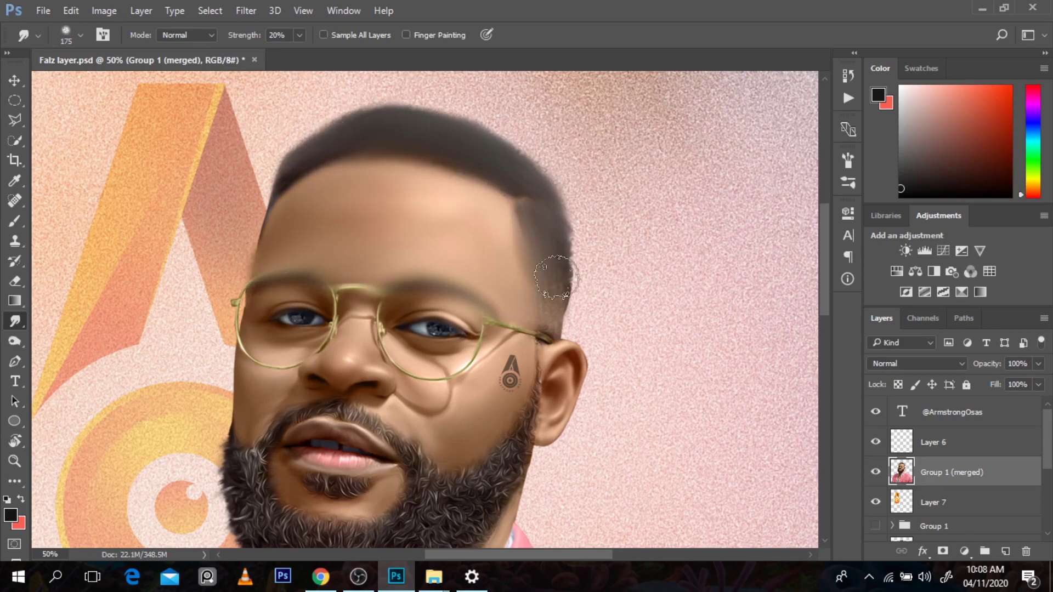
mouse_move(564, 262)
left_mouse_down()
mouse_move(564, 295)
mouse_move(571, 262)
left_mouse_up()
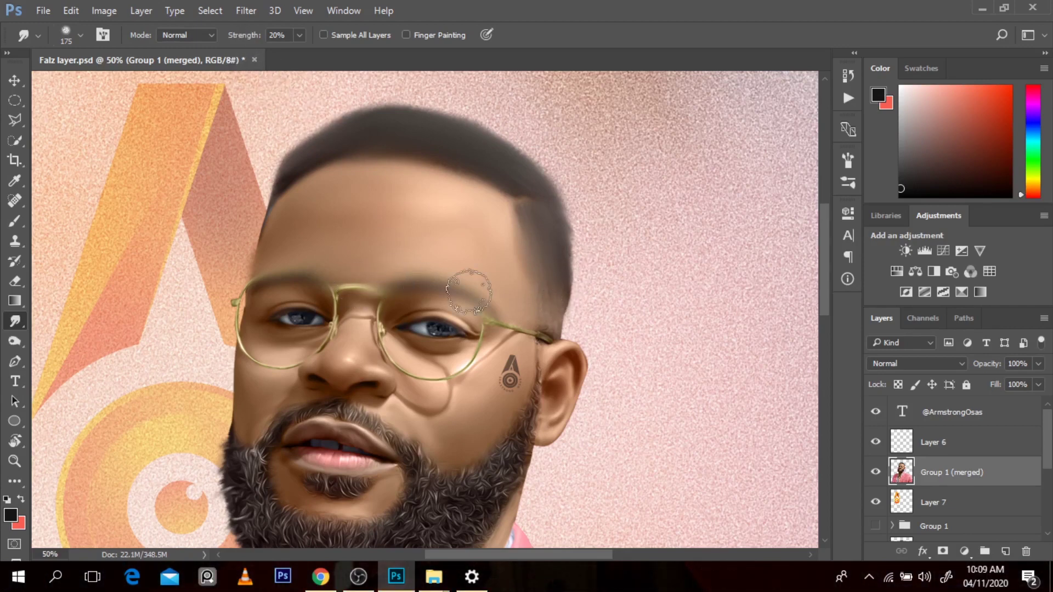
mouse_move(351, 285)
left_mouse_down()
mouse_move(337, 291)
mouse_move(371, 282)
left_mouse_up()
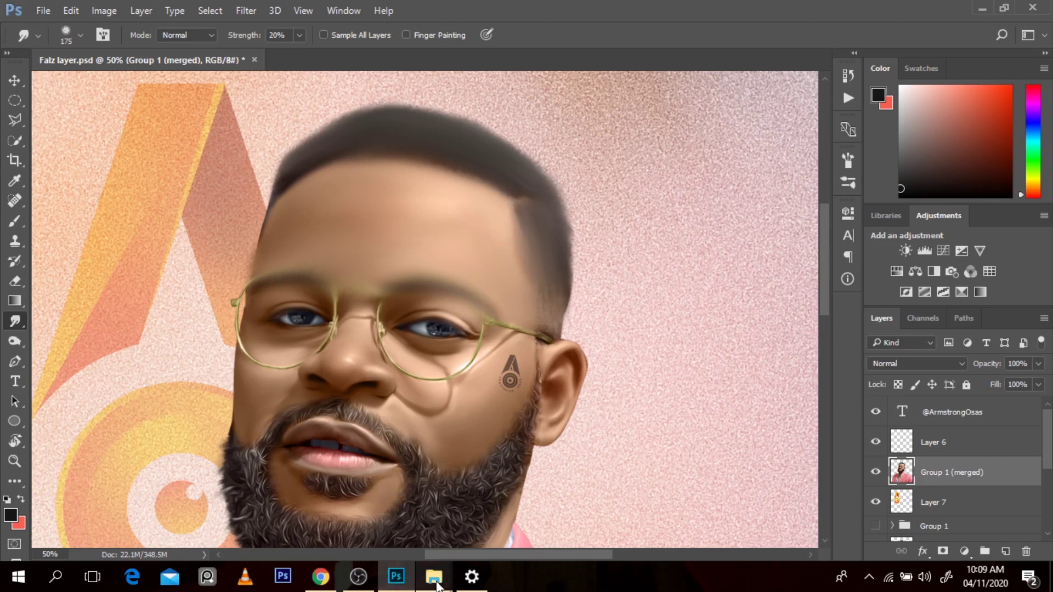
In the other Downloads window, choose another app to open Special Smudge brush.abr.
mouse_move(434, 576)
mouse_move(577, 507)
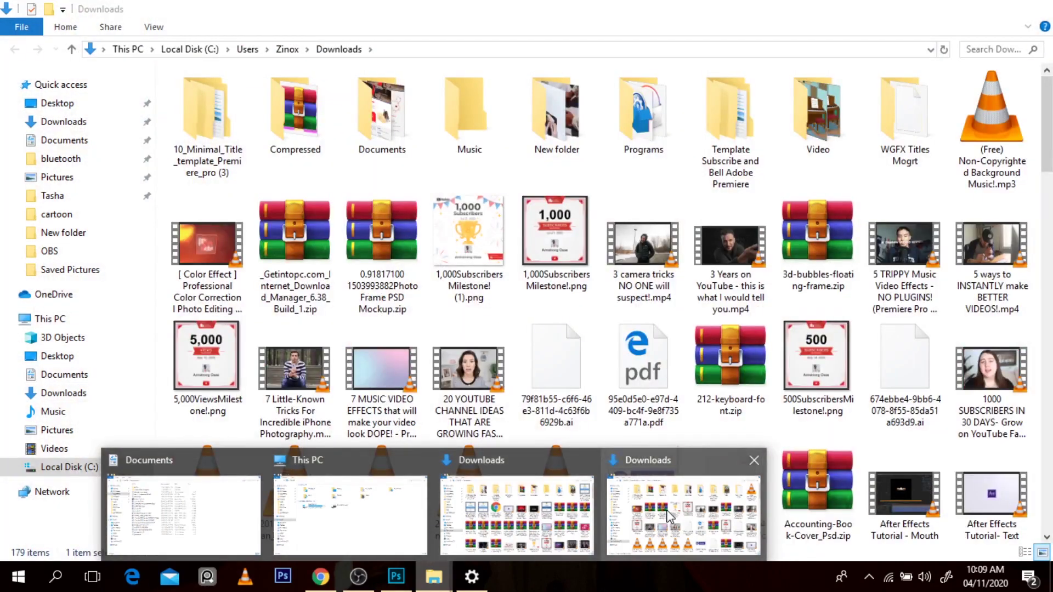
left_click(669, 516)
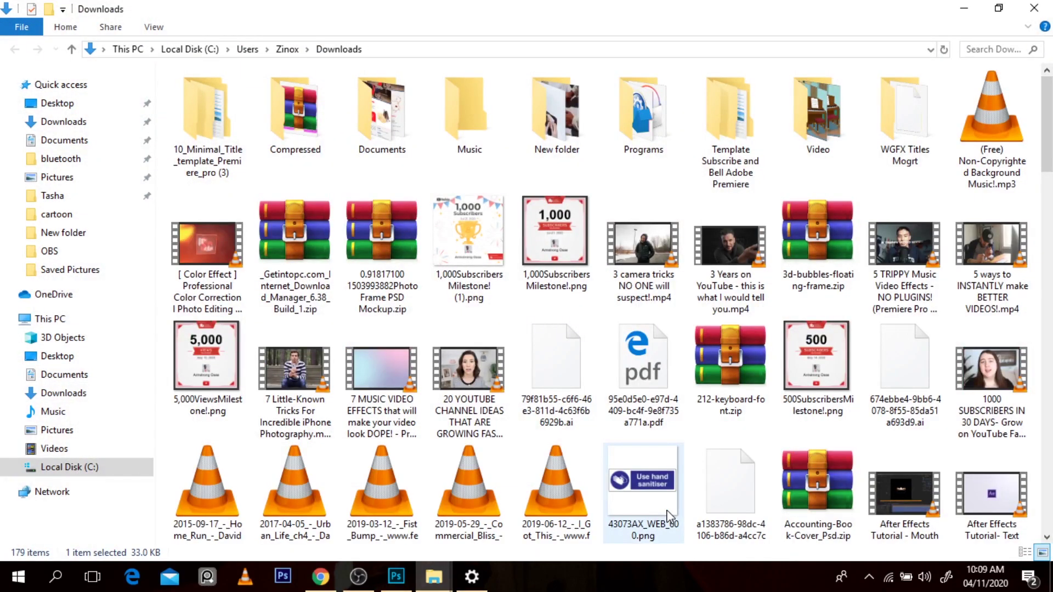
scroll(669, 516, "down", 20)
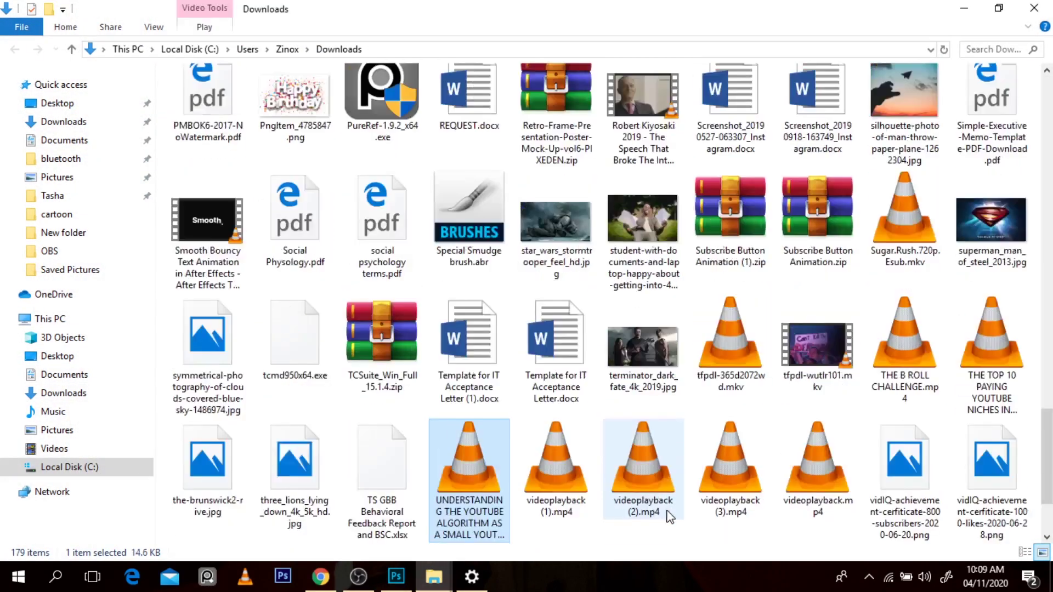
right_click(485, 244)
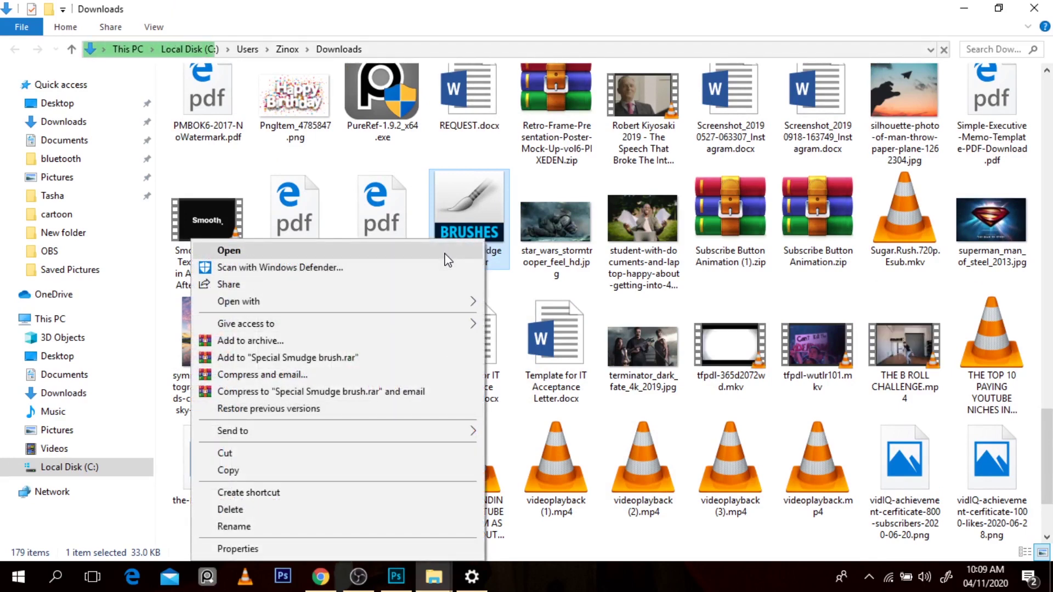
mouse_move(473, 307)
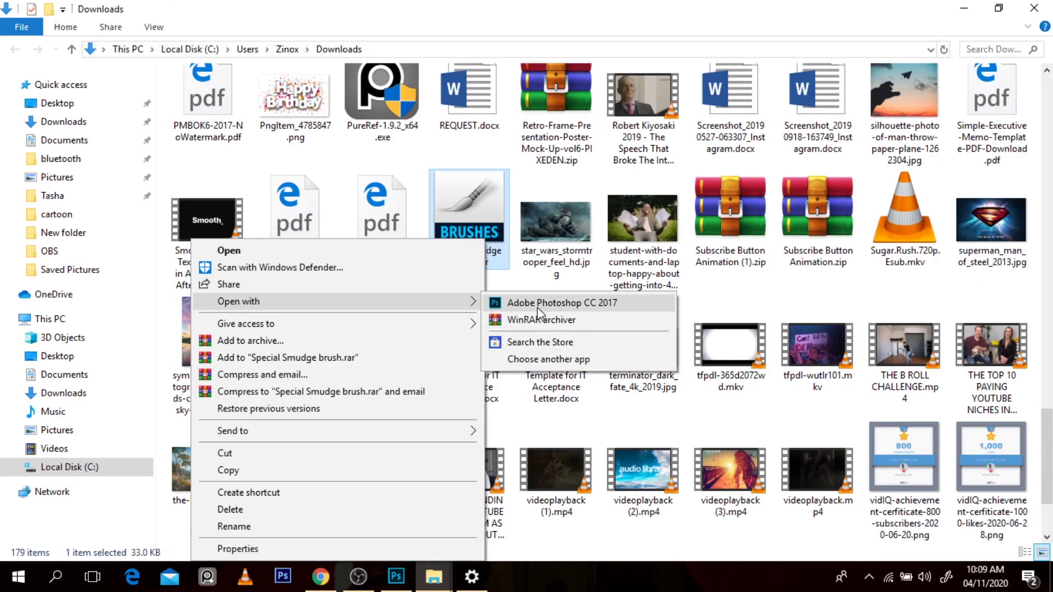
left_click(531, 360)
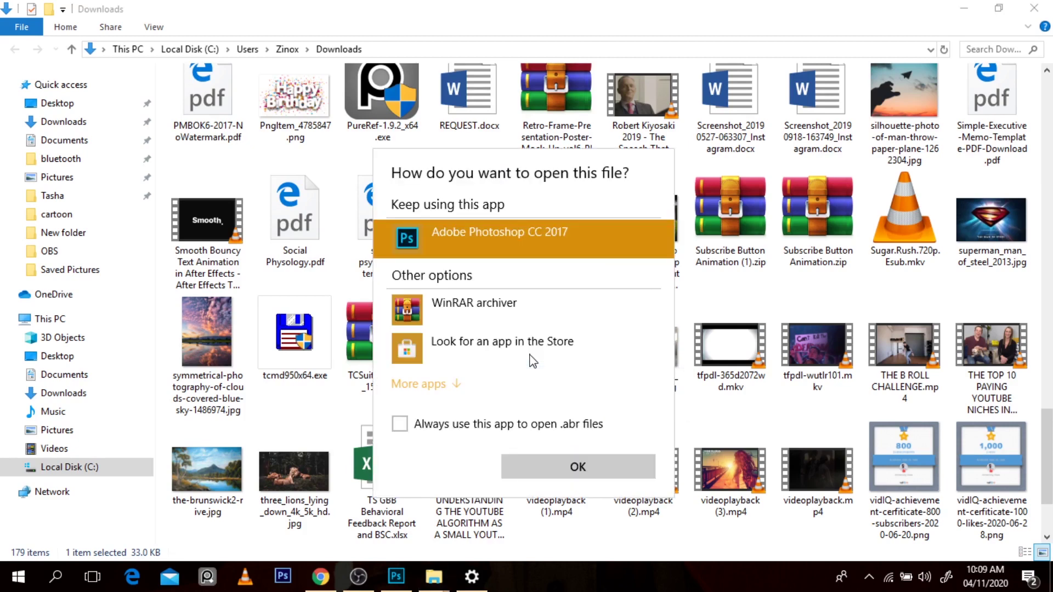
Browse More apps, close the app chooser without picking one, and return to Photoshop.
left_click(422, 385)
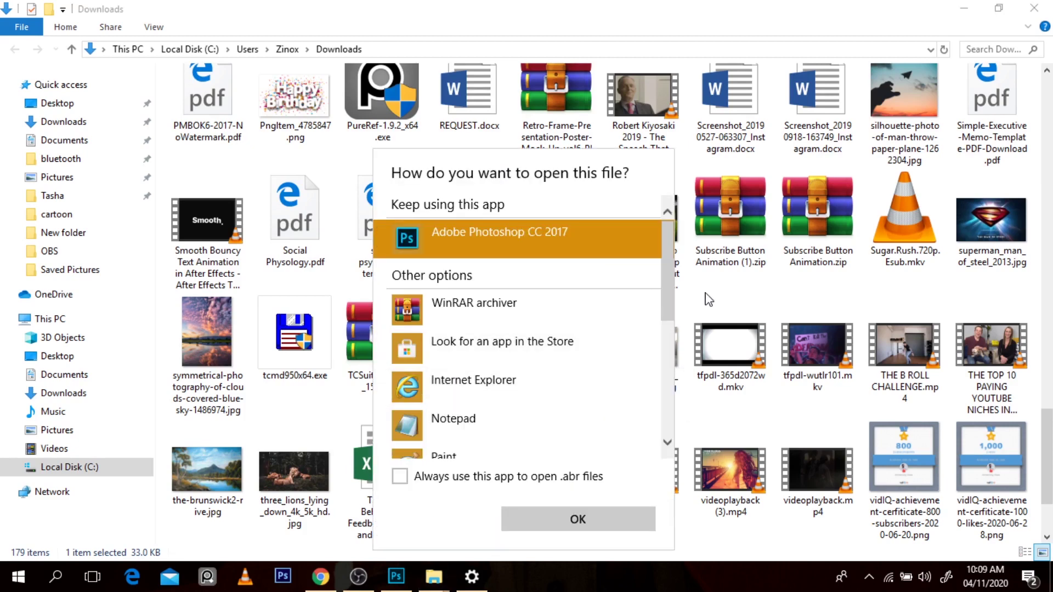
scroll(665, 323, "down", 3)
scroll(665, 323, "up", 3)
scroll(669, 307, "down", 5)
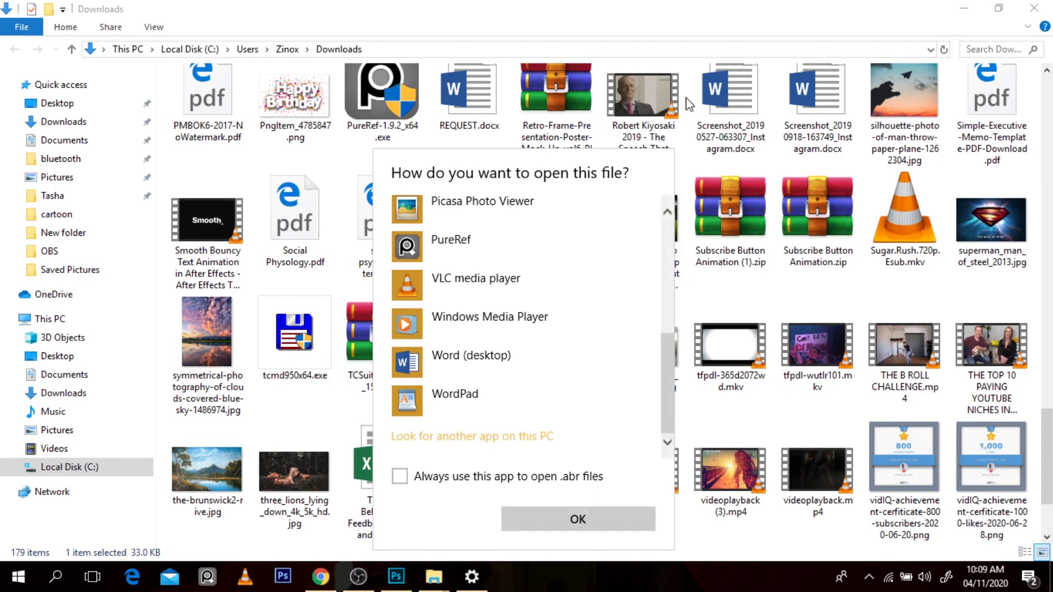
left_click(712, 225)
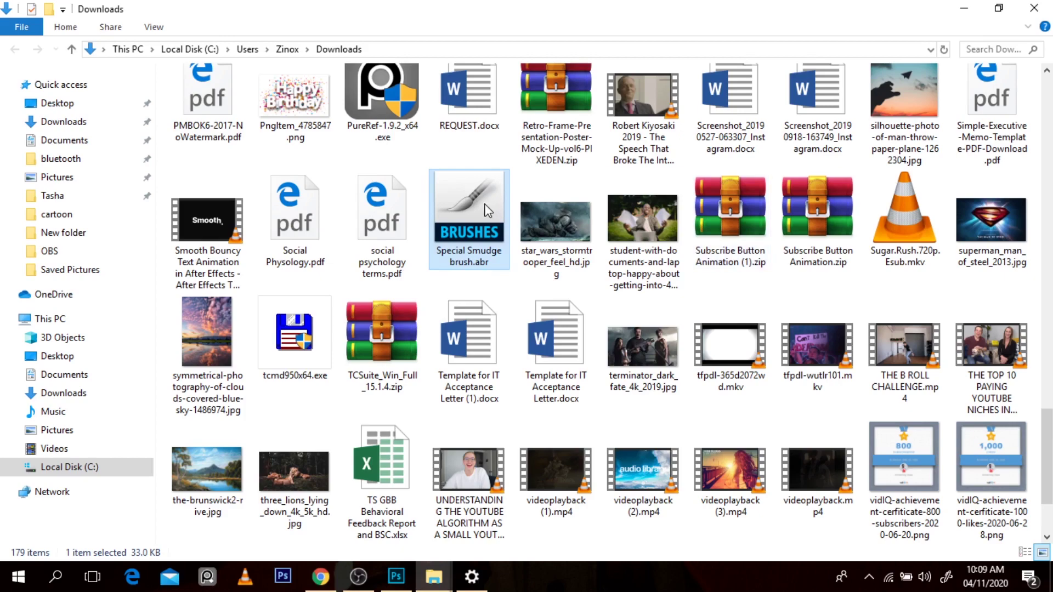
left_click(396, 576)
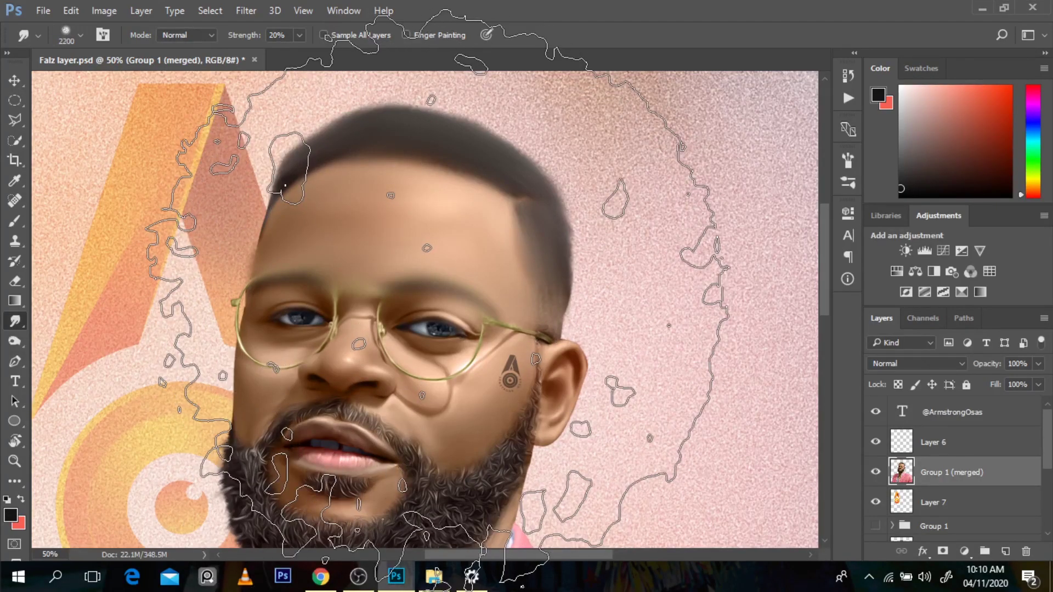
Enlarge the Smudge brush to 1500 px and zoom out to see the whole portrait.
key("bracketleft")
key("bracketleft")
key("bracketleft")
key("bracketleft")
key("bracketleft")
key("bracketleft")
key("bracketleft")
key("bracketleft")
key("bracketleft")
key("bracketleft")
key("bracketleft")
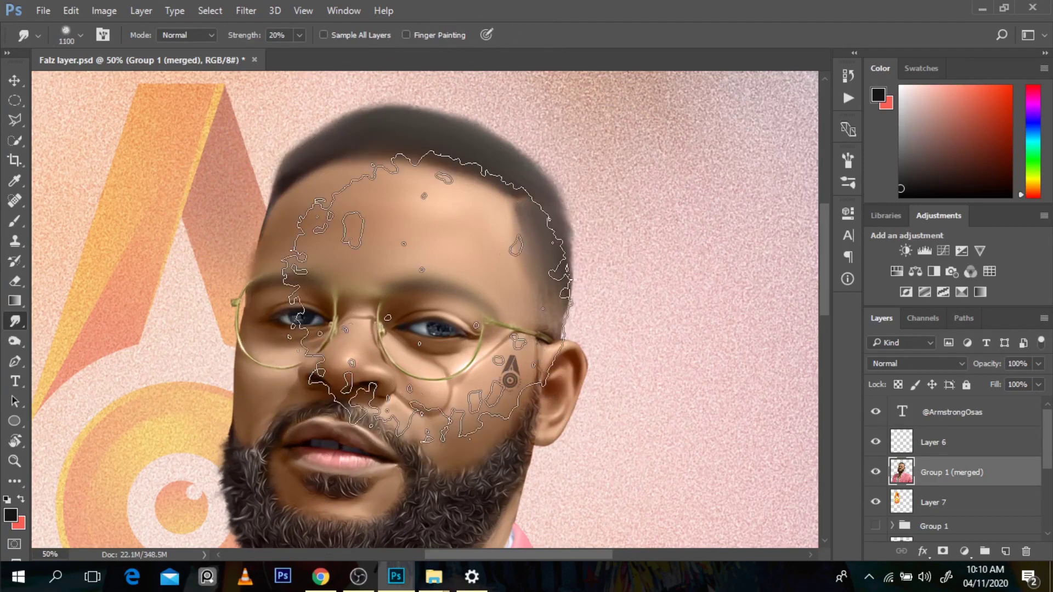
key("bracketright")
key("bracketright")
key("bracketright")
key("bracketright")
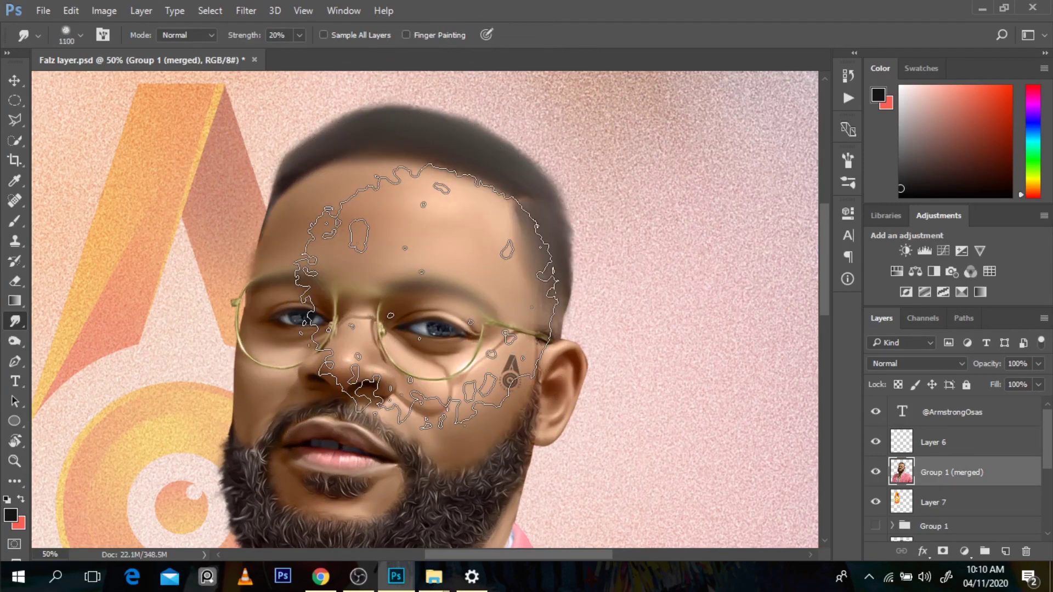
key("bracketright")
key("bracketright")
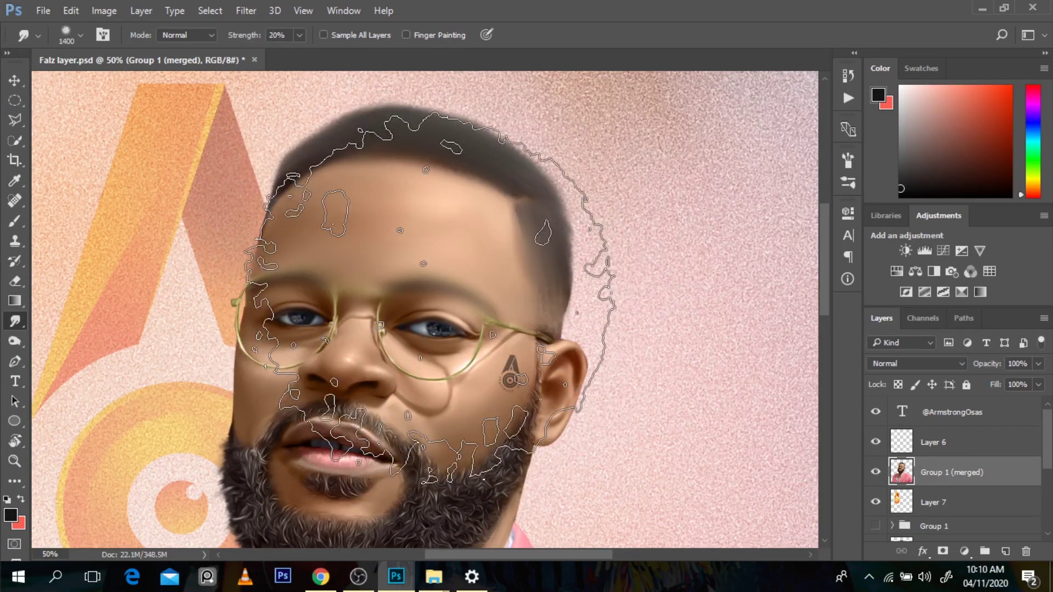
left_click(417, 289, "alt")
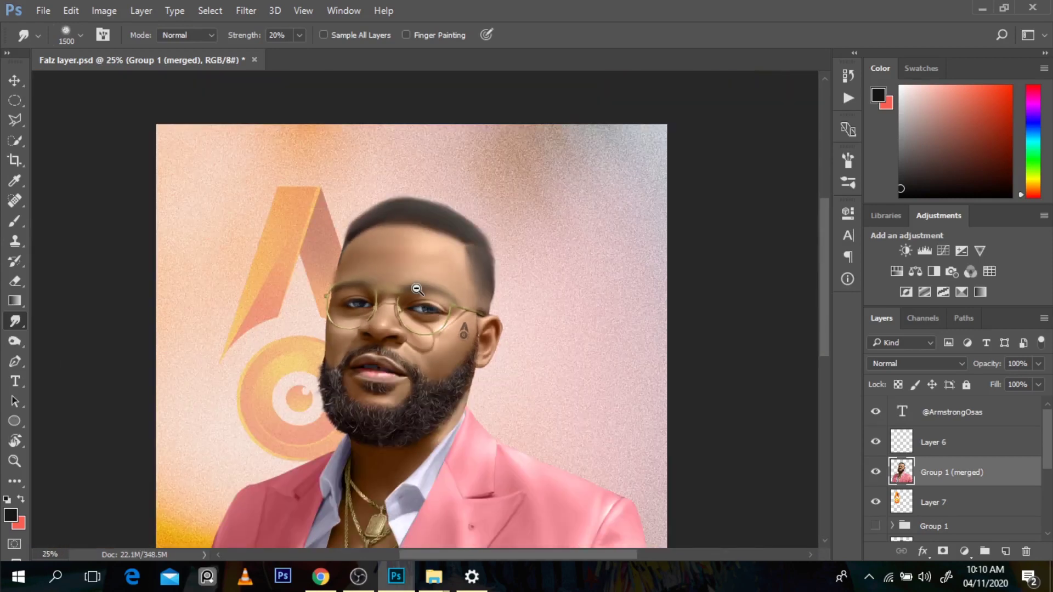
left_click(417, 290, "alt")
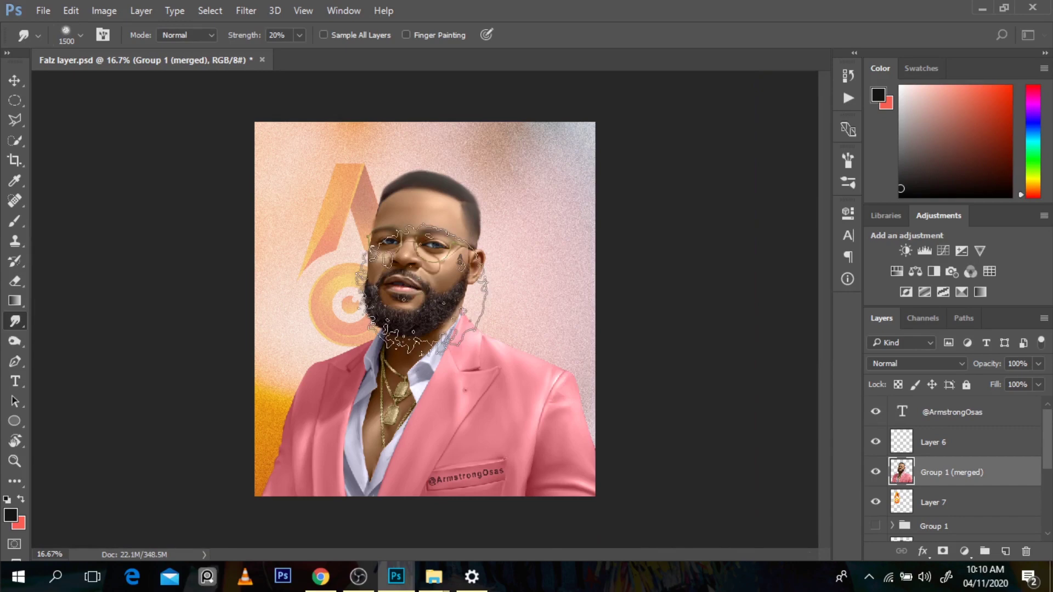
Inspect the eye up close, then shrink the Smudge brush from 1200 down to 150 px.
left_click(429, 237, "ctrl")
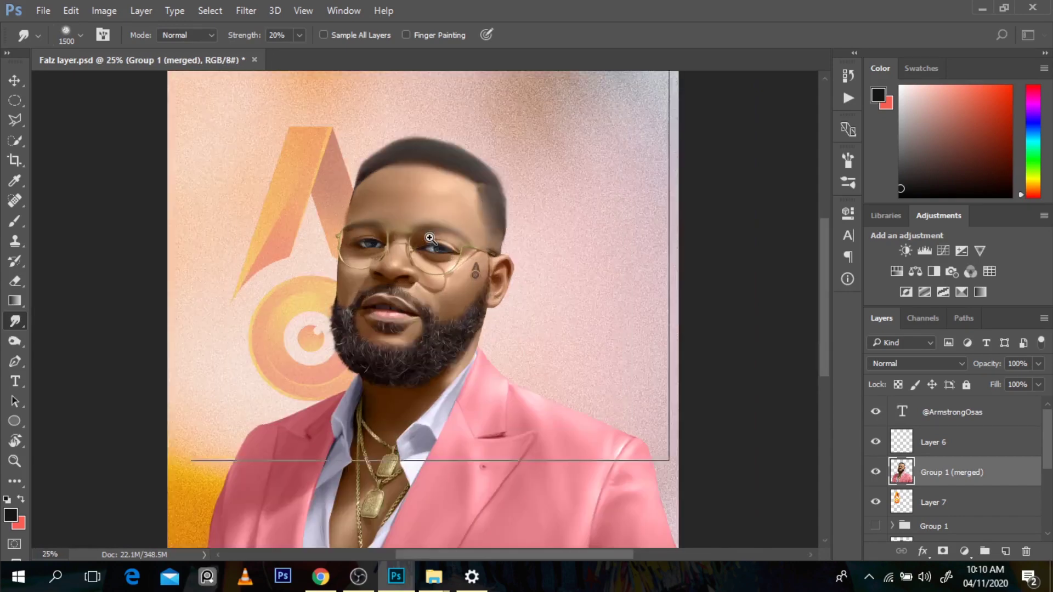
left_click(434, 241, "ctrl")
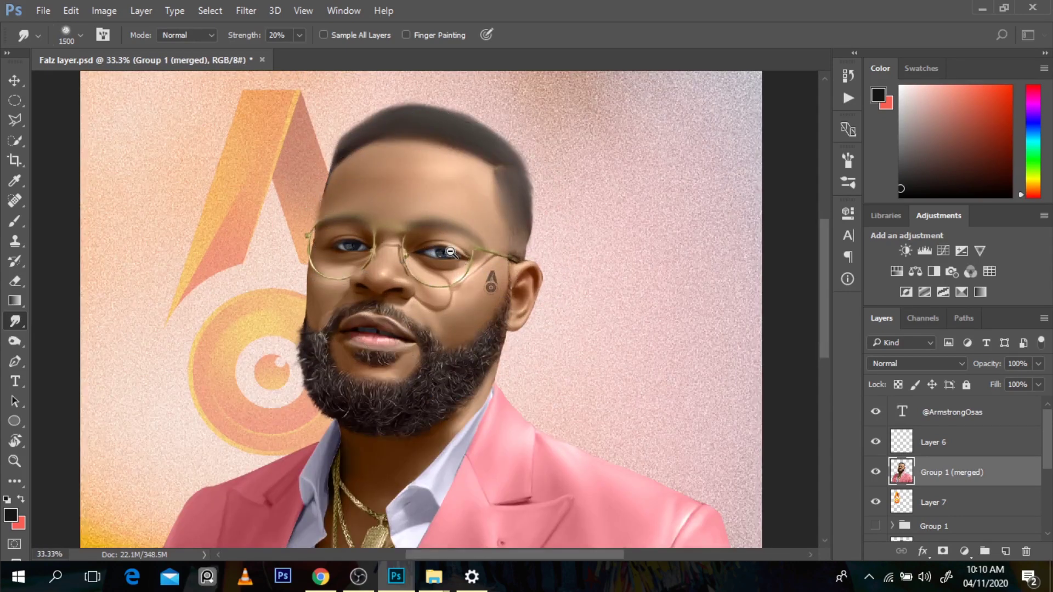
left_click(451, 252, "alt")
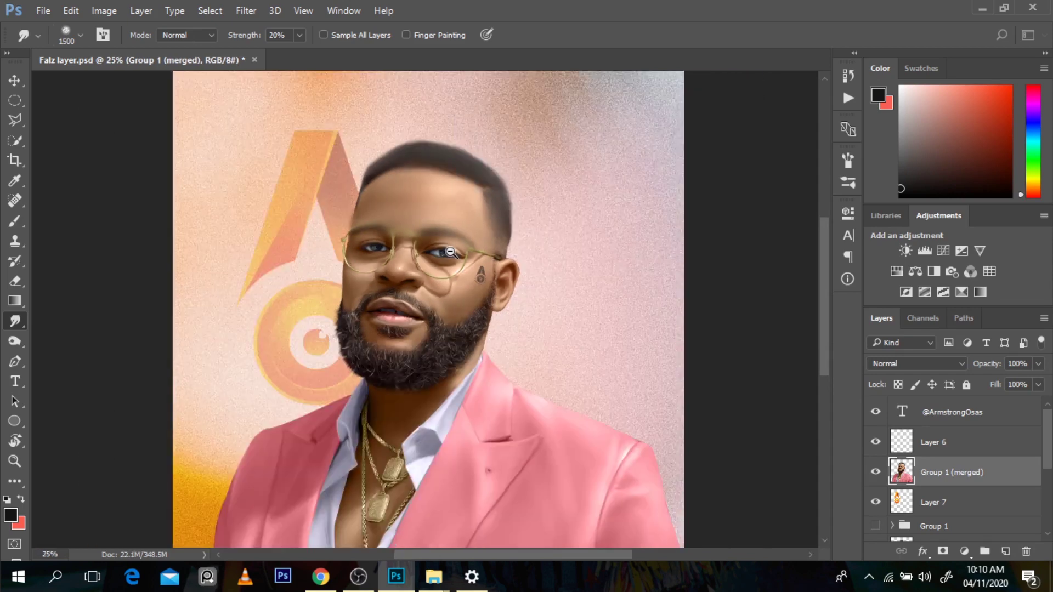
left_click(450, 252, "alt")
key("bracketleft")
key("bracketleft")
key("bracketleft")
key("bracketleft")
key("bracketleft")
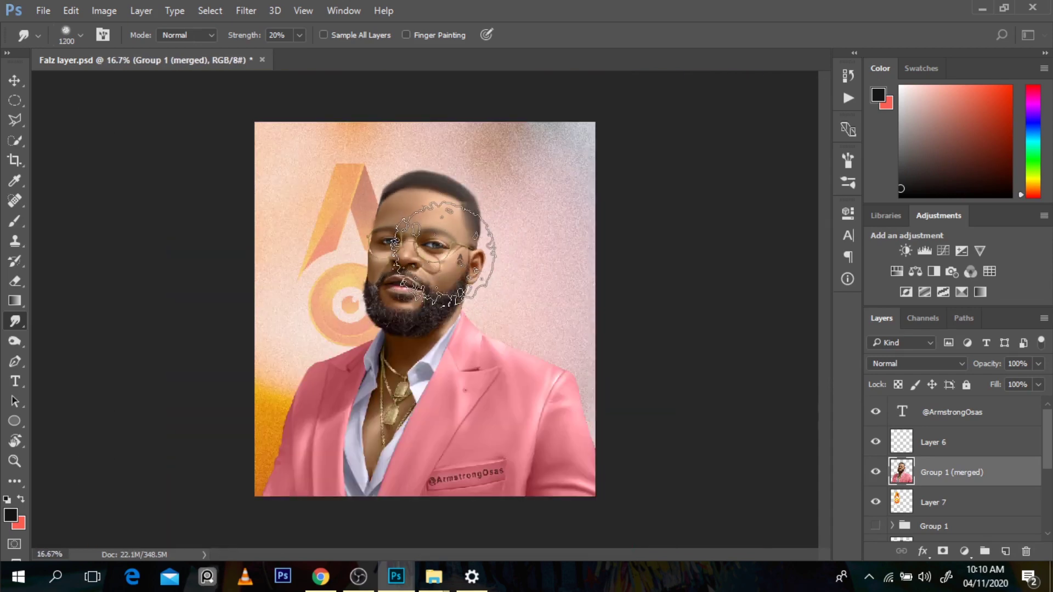
key("bracketleft")
key("bracketleft")
key("bracketleft")
key("bracketleft")
key("bracketleft")
key("bracketleft")
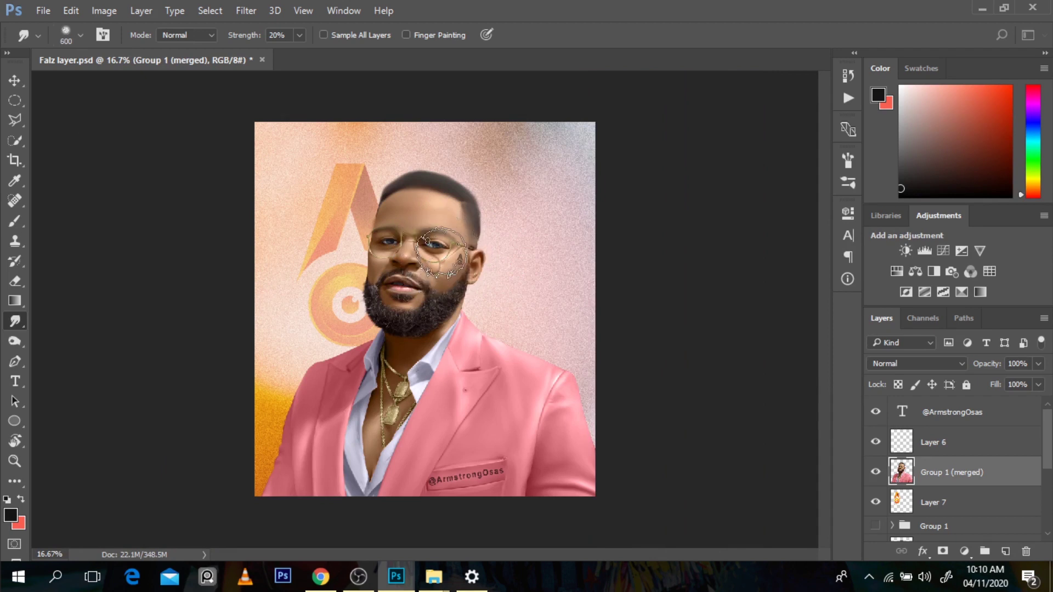
key("bracketleft")
Make the orange-and-white-labeled-pack-4630017 background layer active and zoom out to the full portrait.
left_click(412, 256)
left_click(411, 255)
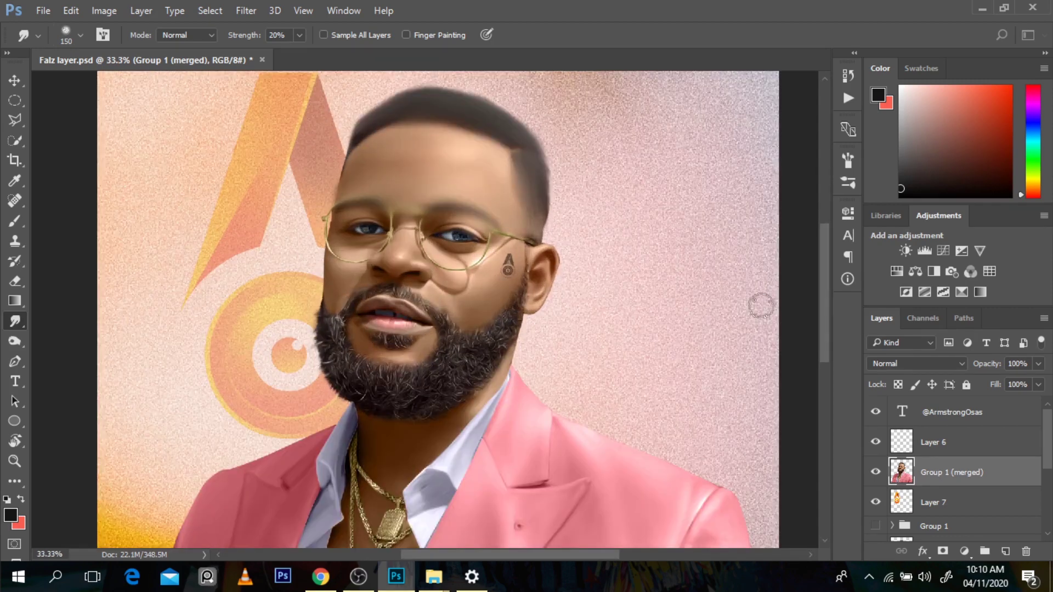
left_click(615, 285, "ctrl")
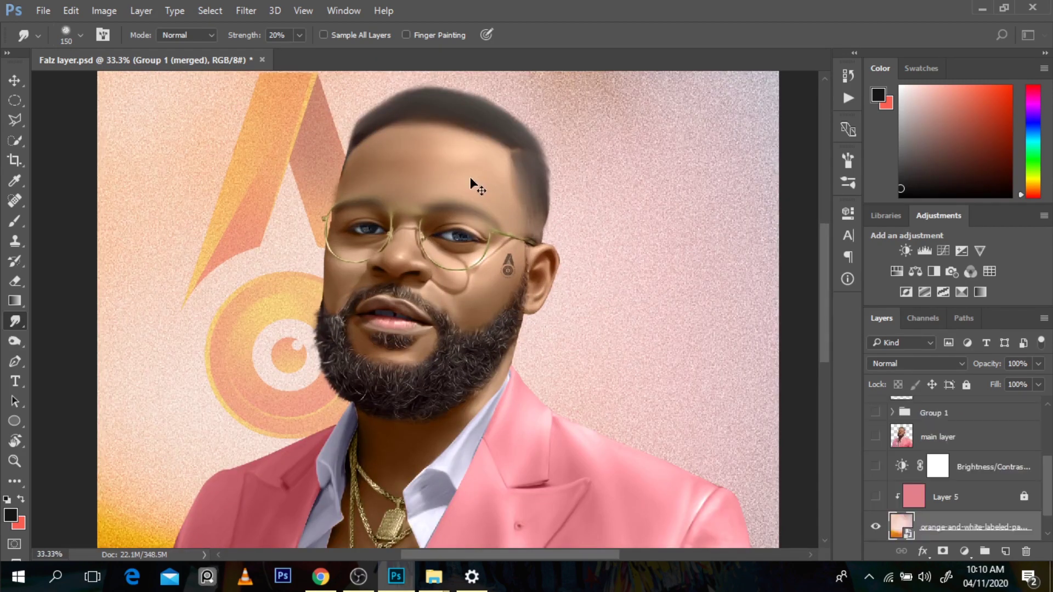
left_click_drag(824, 314, 816, 339)
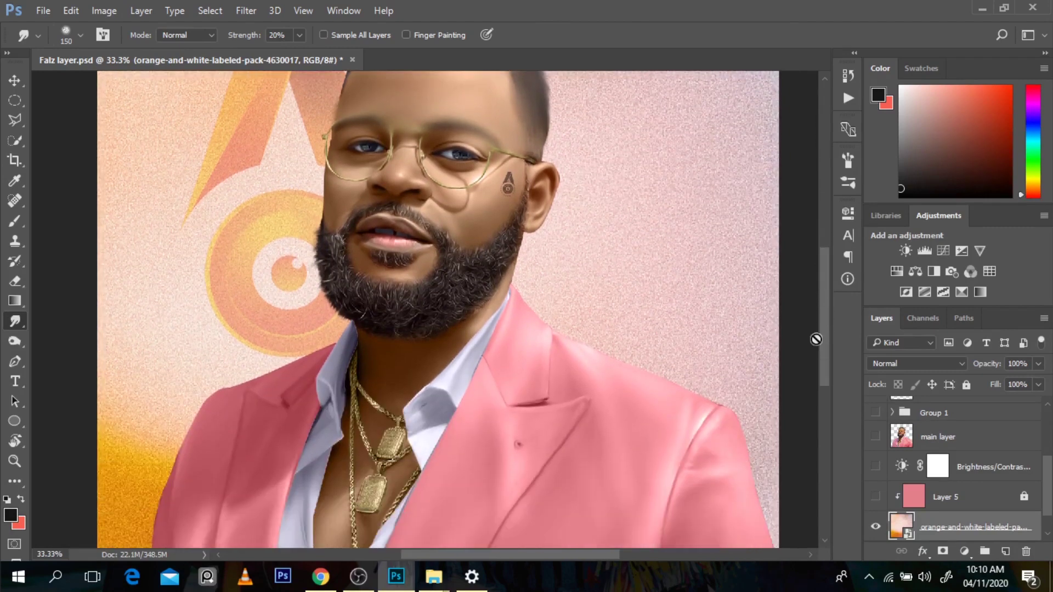
left_click(725, 316, "alt")
left_click(725, 316, "alt")
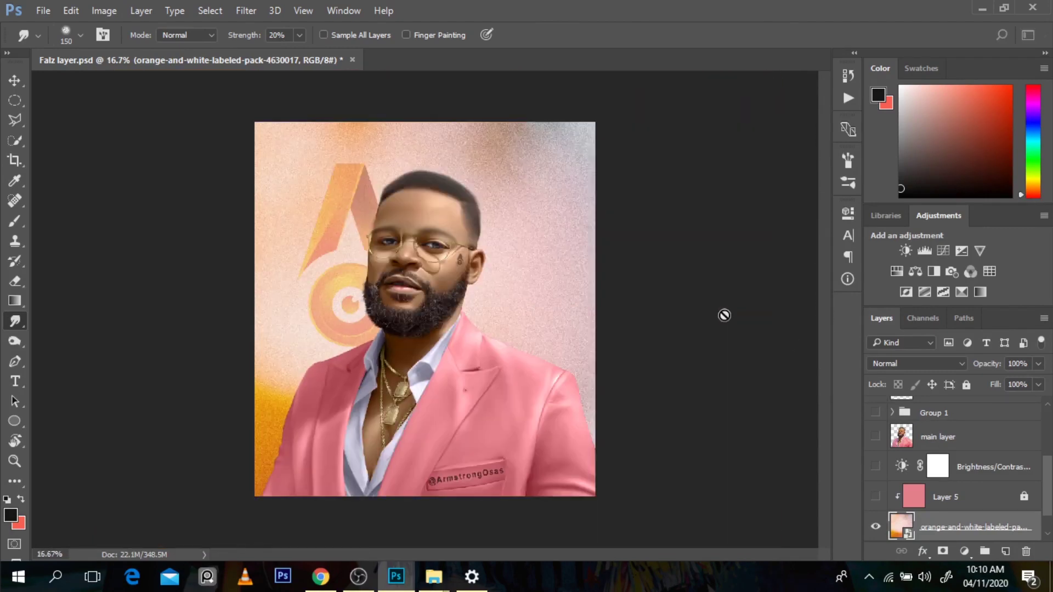